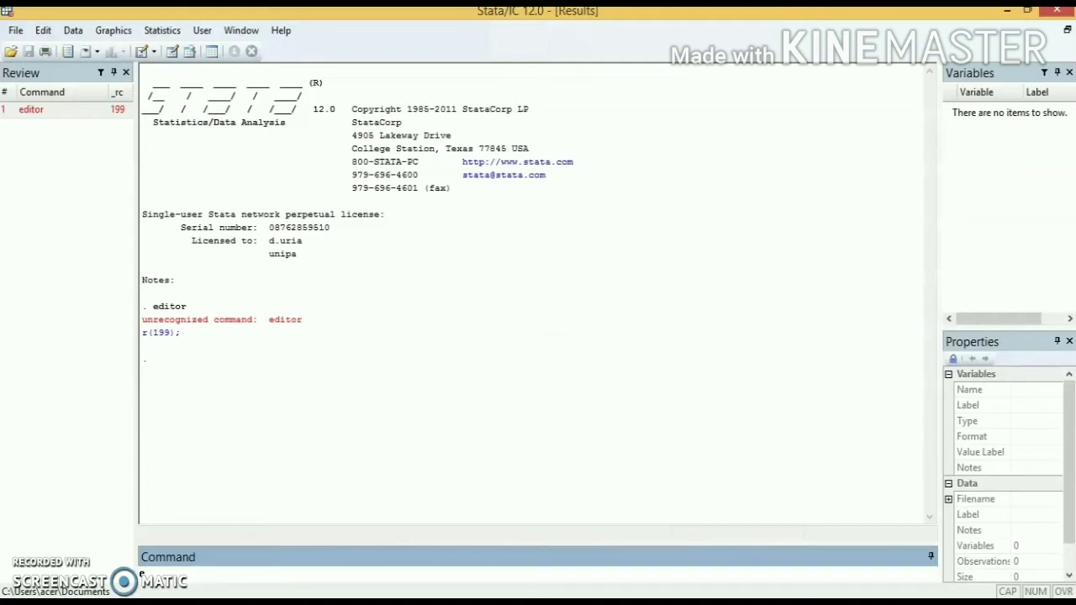
Open the Data Editor in edit mode with the edit command and maximize its window
type("edit")
key("Return")
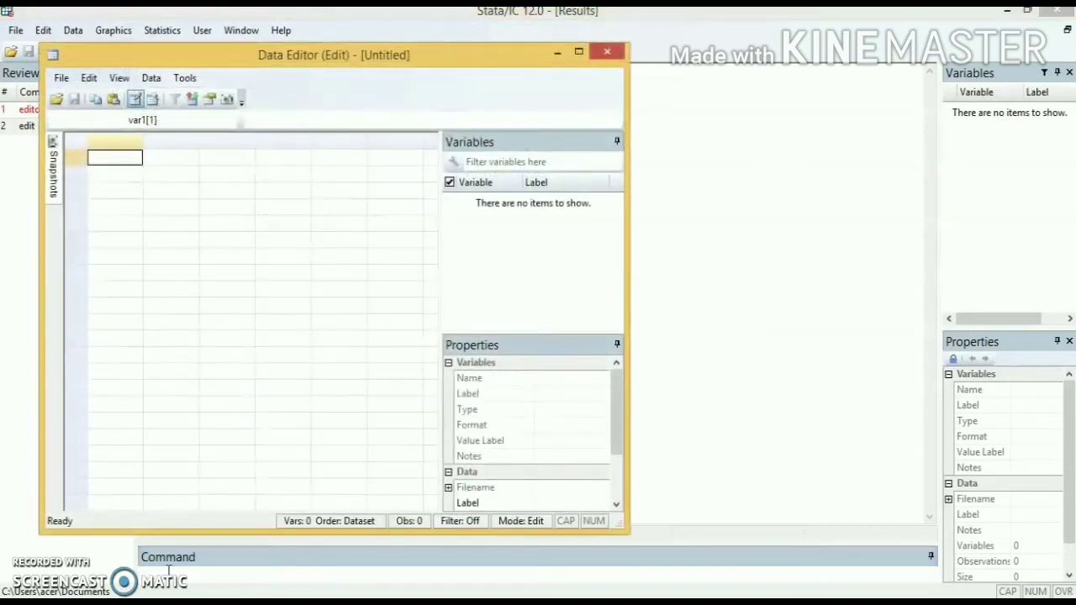
left_click(579, 48)
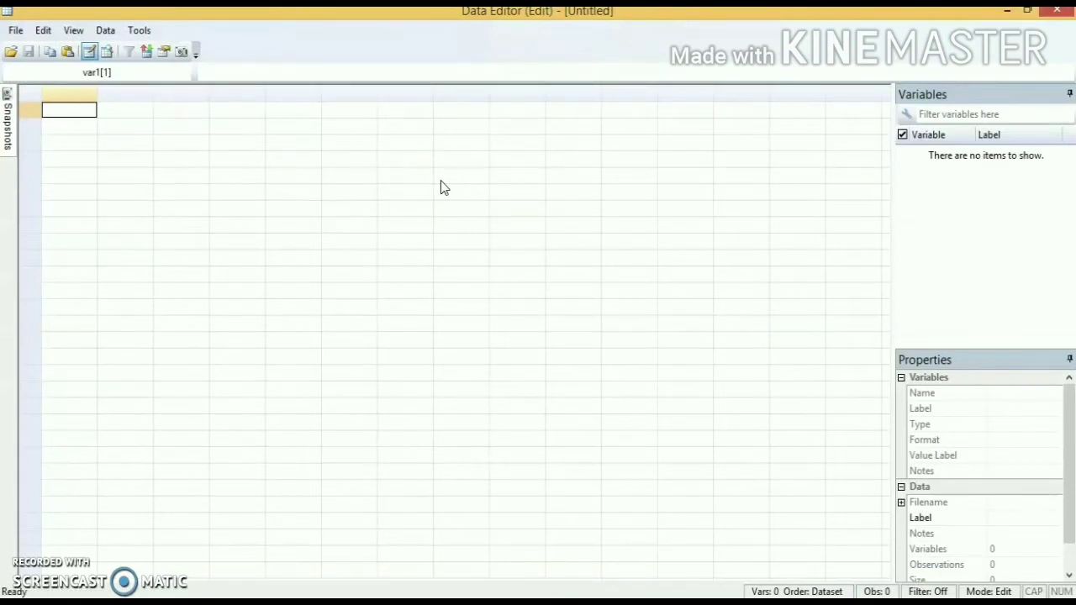
left_click(580, 480)
left_click(699, 602)
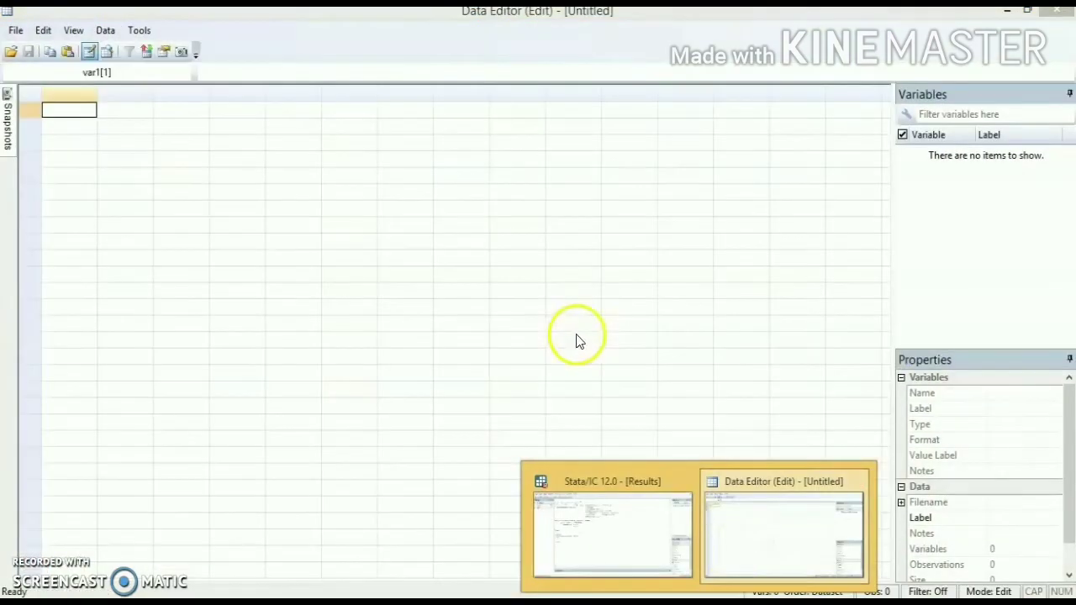
left_click(397, 322)
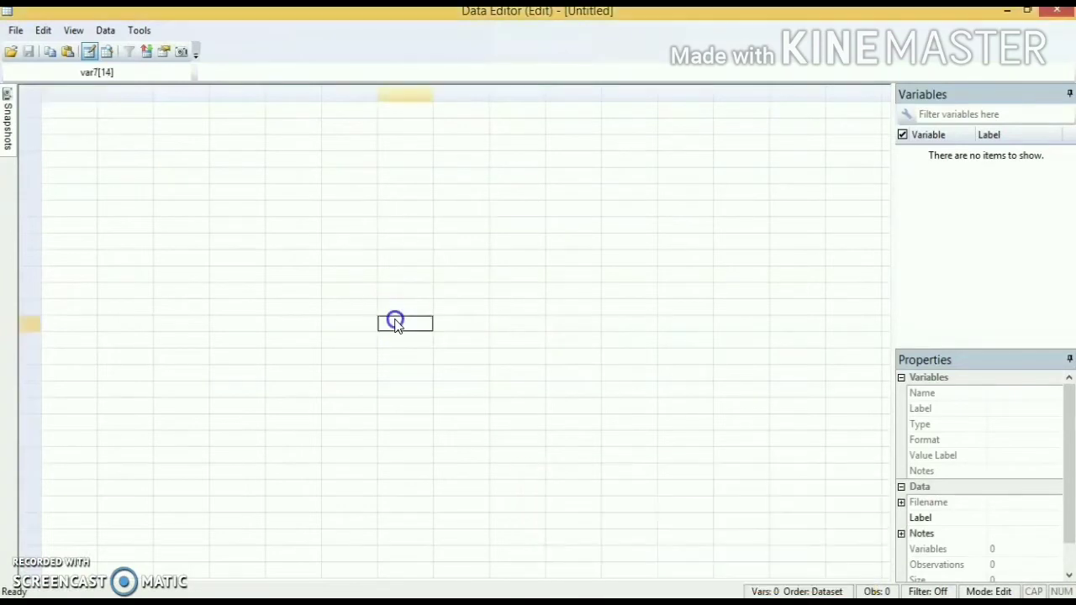
left_click(264, 279)
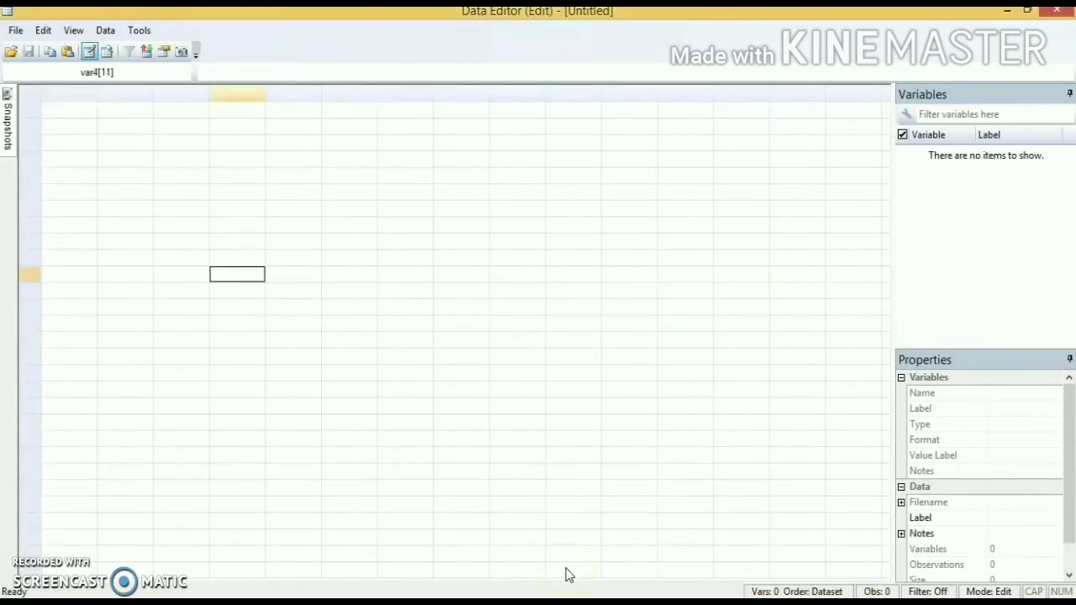
Return to the Results window, run the browse command and accept changing the Data Editor to browse mode
mouse_move(698, 602)
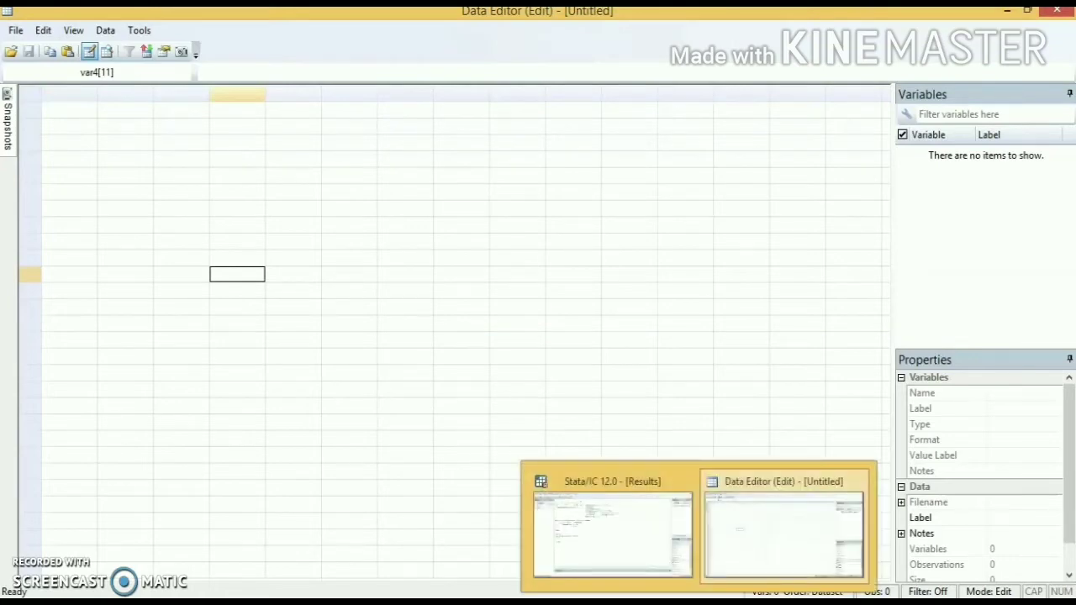
left_click(648, 555)
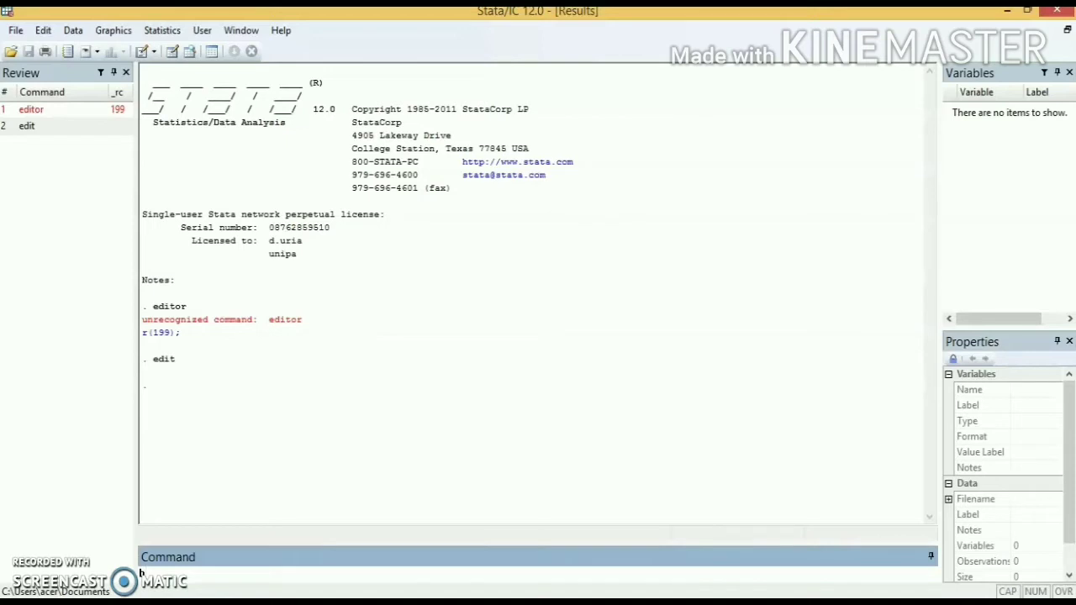
type("bro")
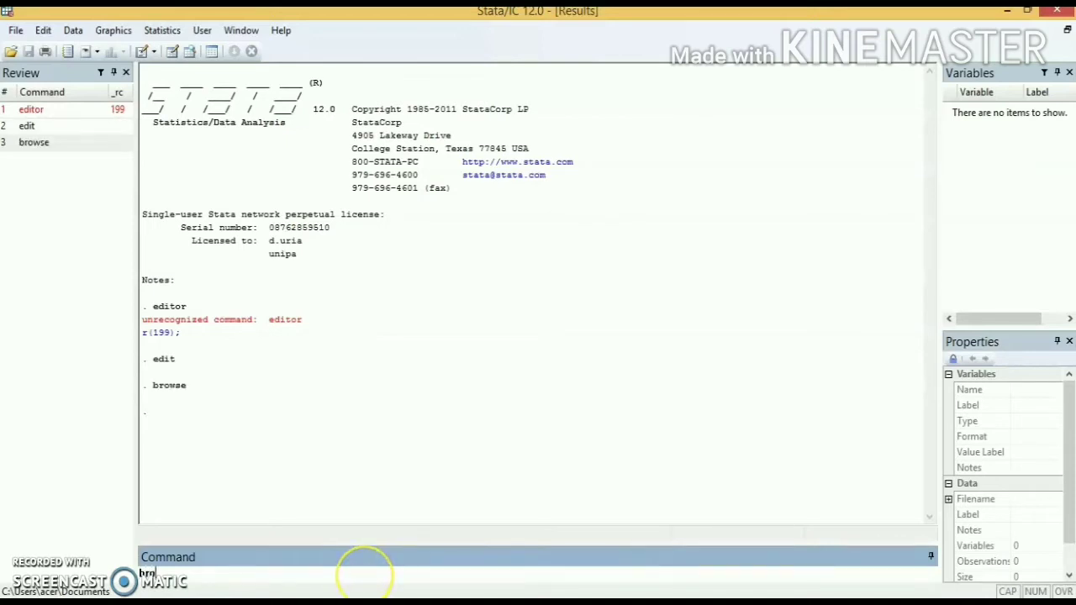
type("wse")
key("Return")
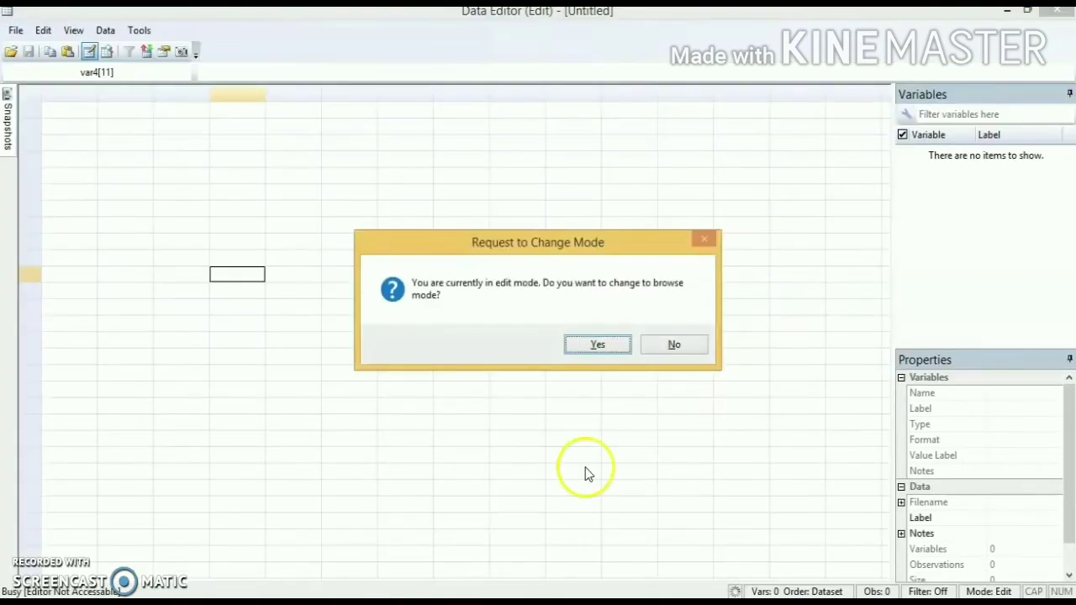
left_click(599, 343)
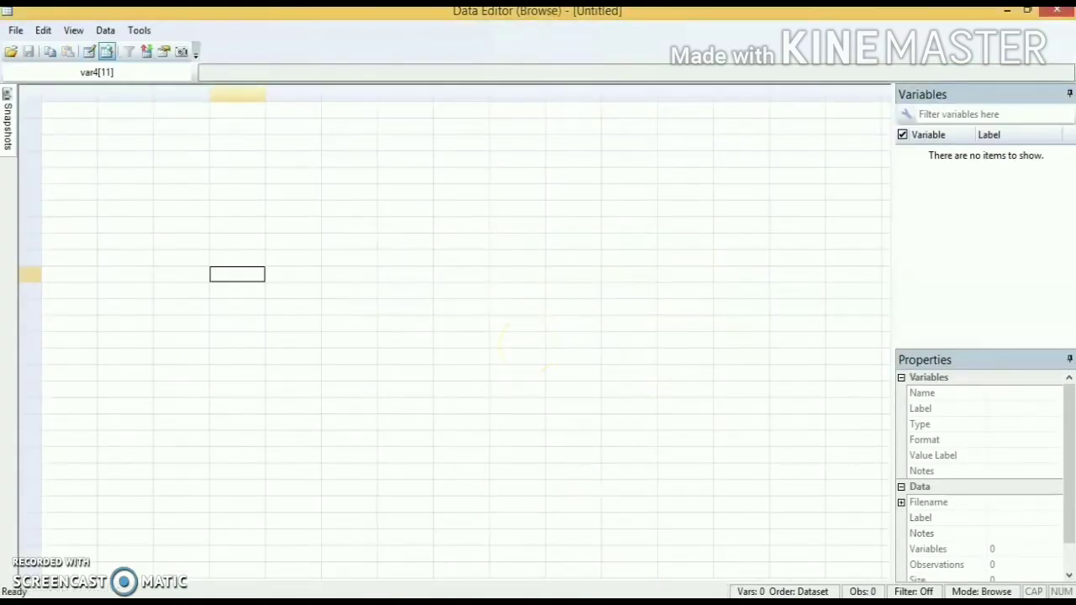
Close the empty Data Editor to return to the Results window
mouse_move(698, 601)
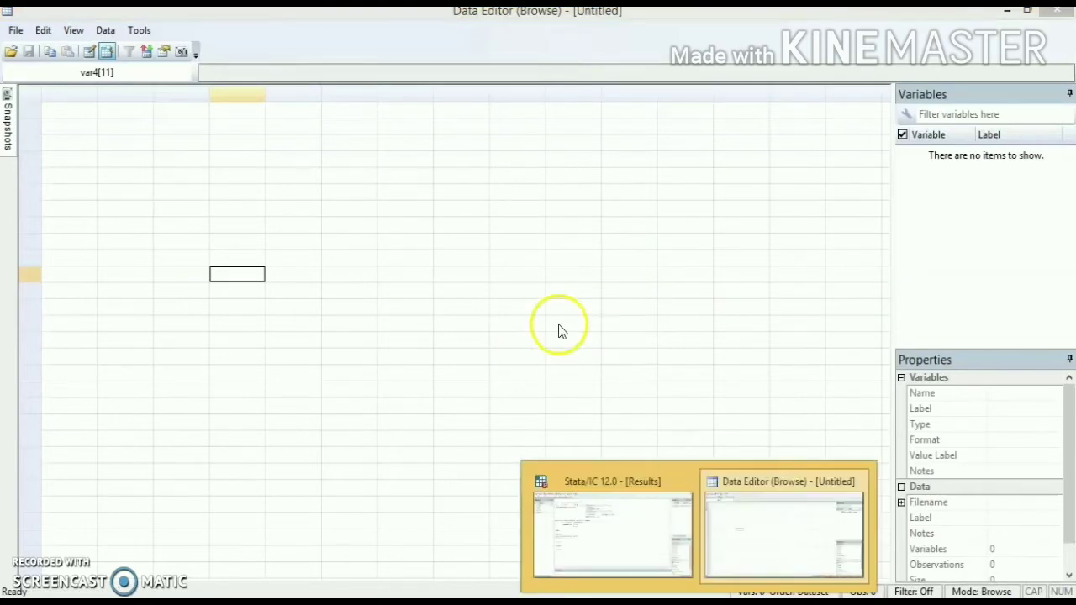
left_click_drag(468, 292, 277, 222)
left_click(168, 143)
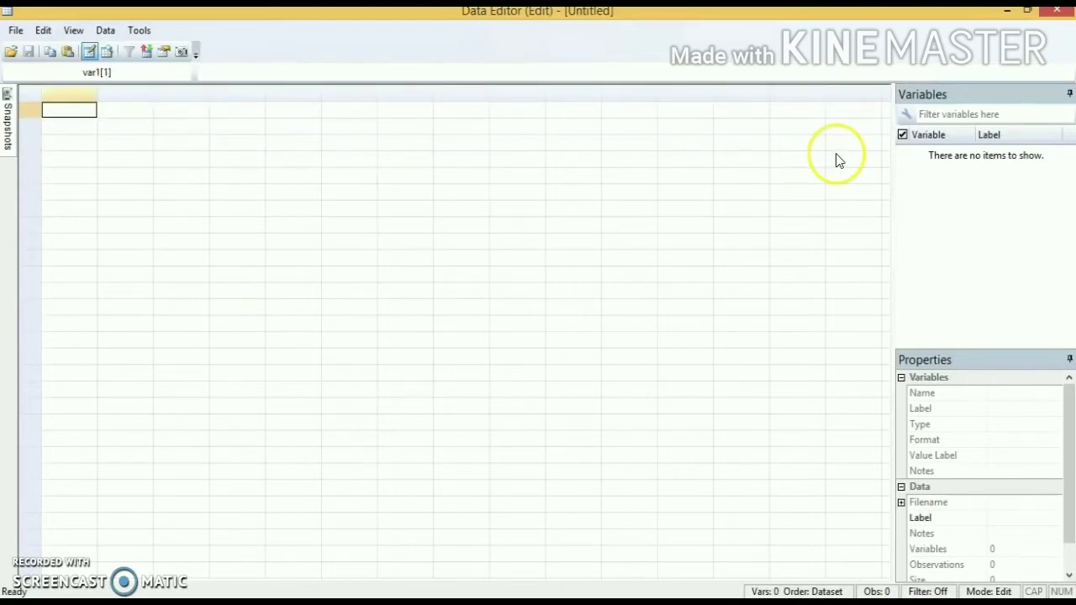
left_click(1055, 11)
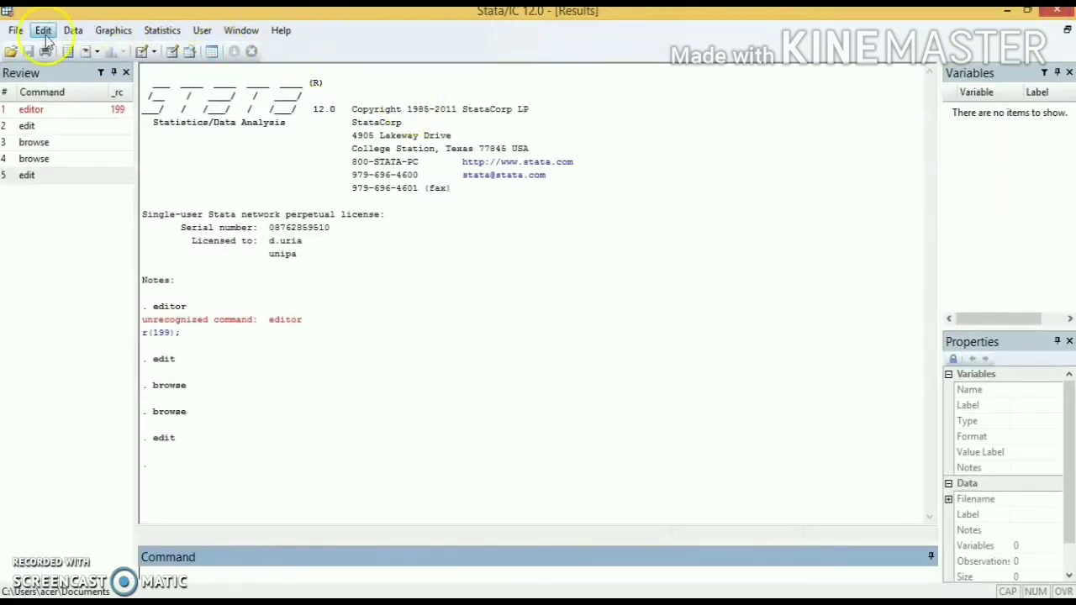
Try to import the Excel spreadsheet "data pertanian" from the Desktop
left_click(15, 31)
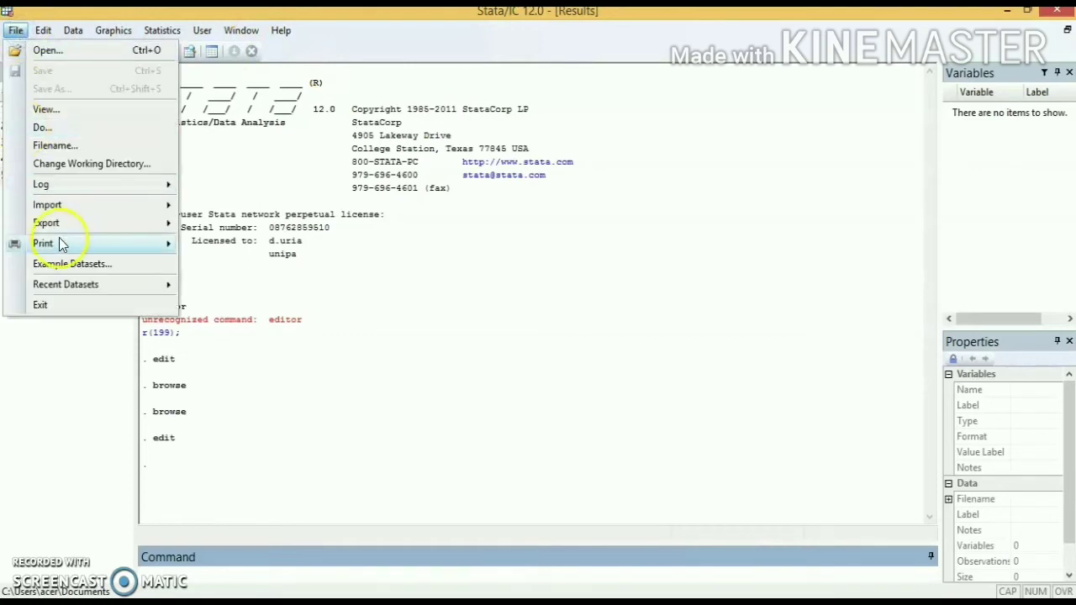
mouse_move(113, 206)
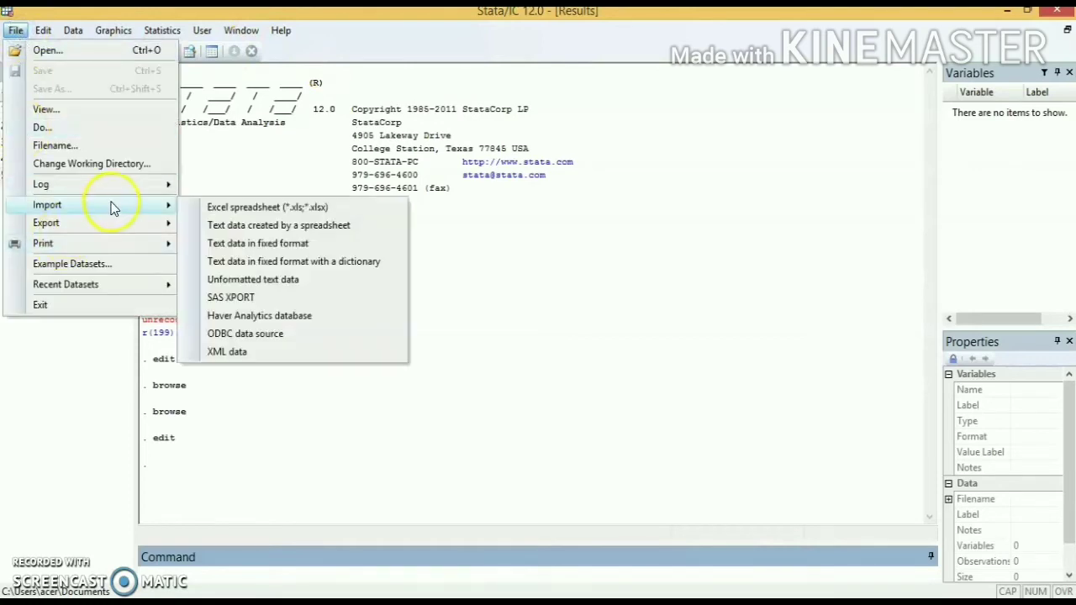
left_click(217, 210)
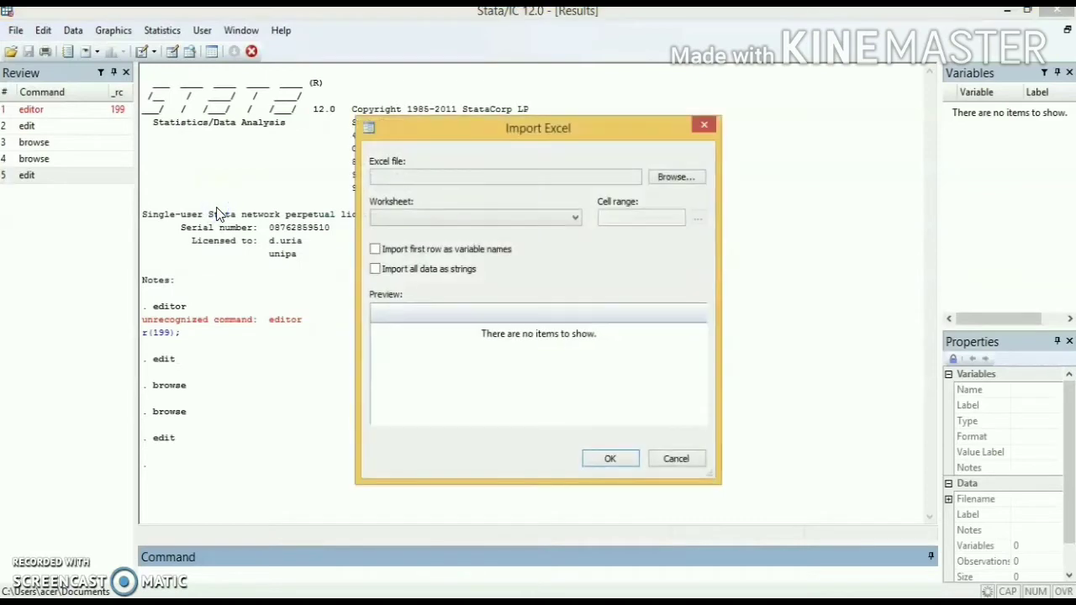
left_click(565, 179)
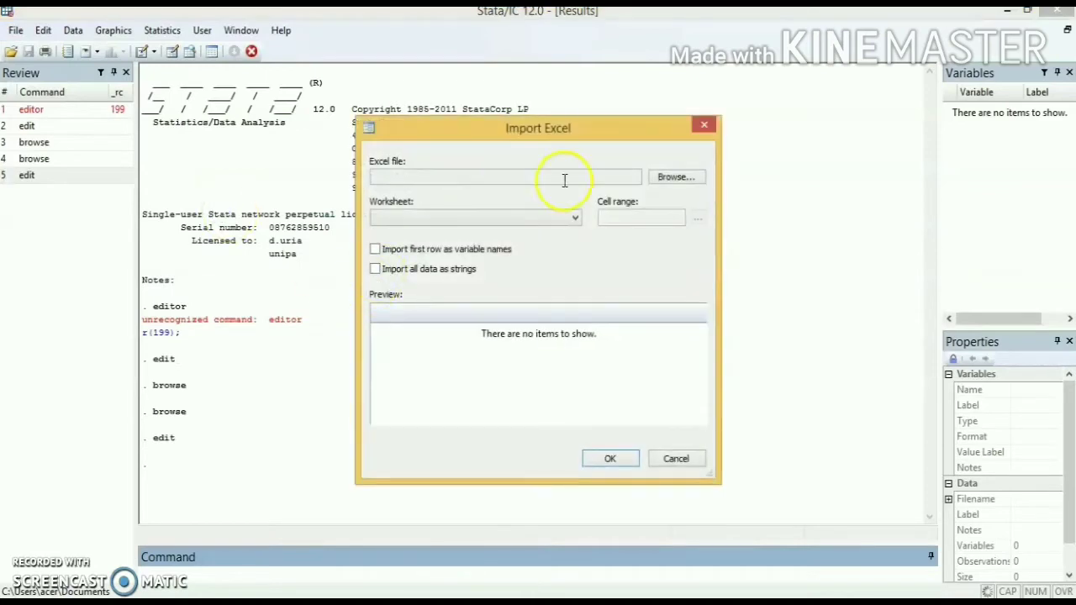
left_click(665, 178)
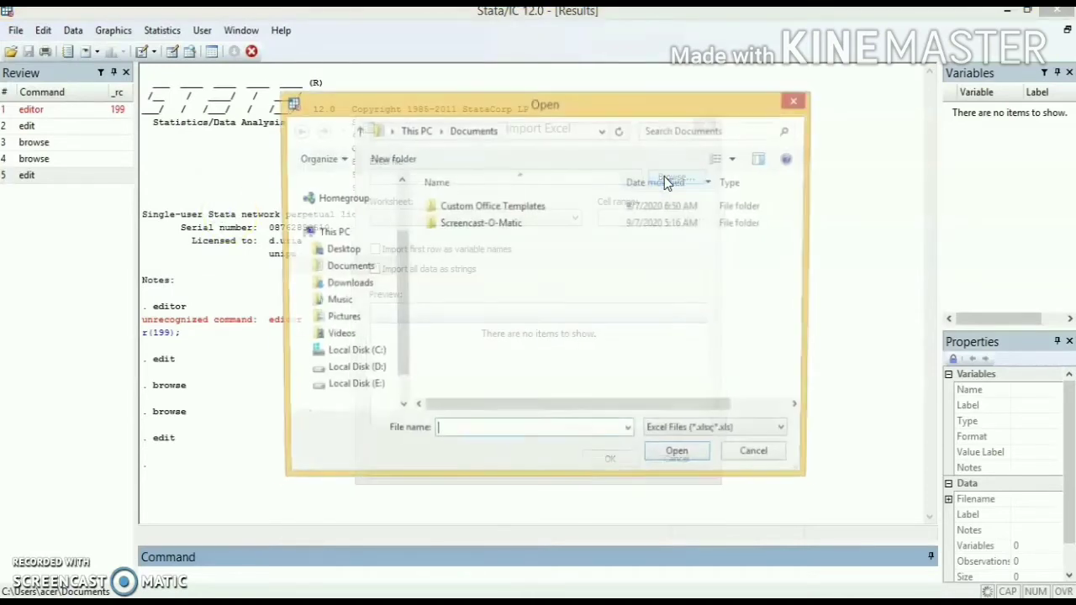
left_click(352, 253)
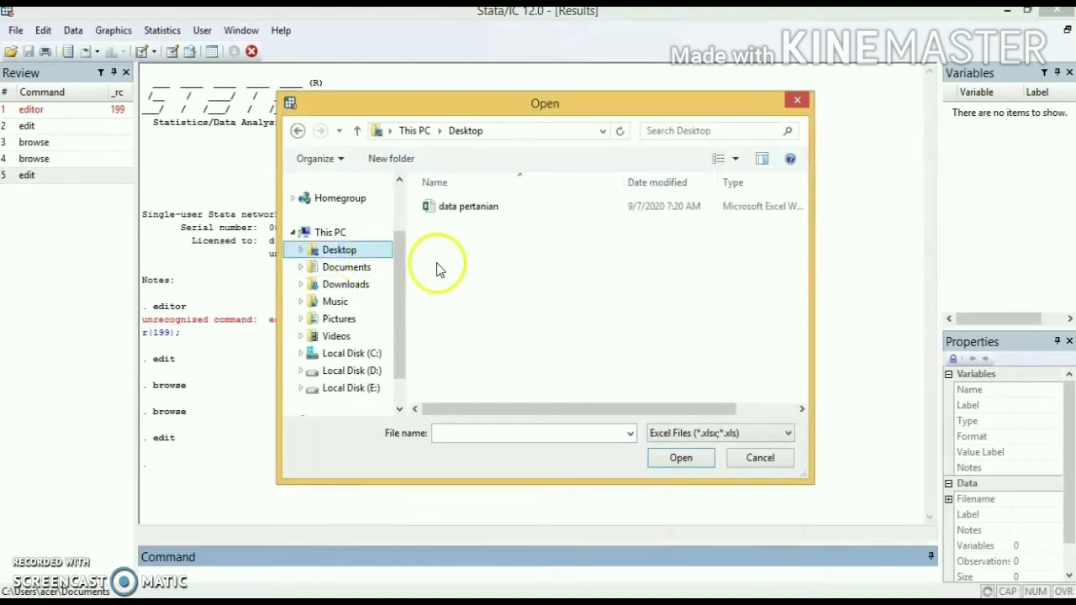
left_click(481, 237)
left_click(474, 209)
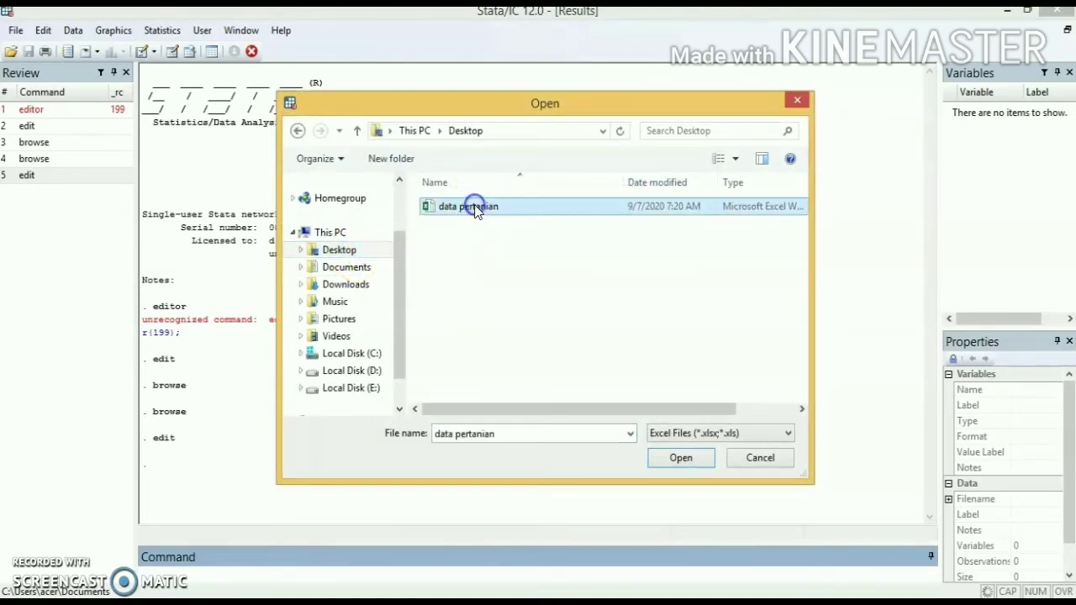
left_click(664, 460)
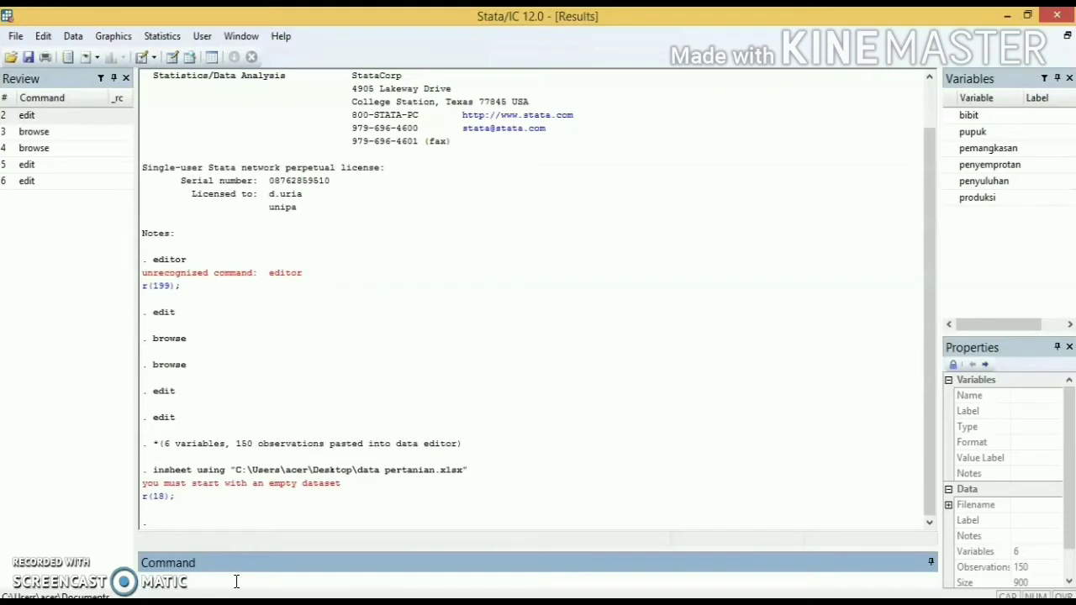
View the dataset in the Data Editor with the edit and browse commands, and close the editor
type("des")
key("Return")
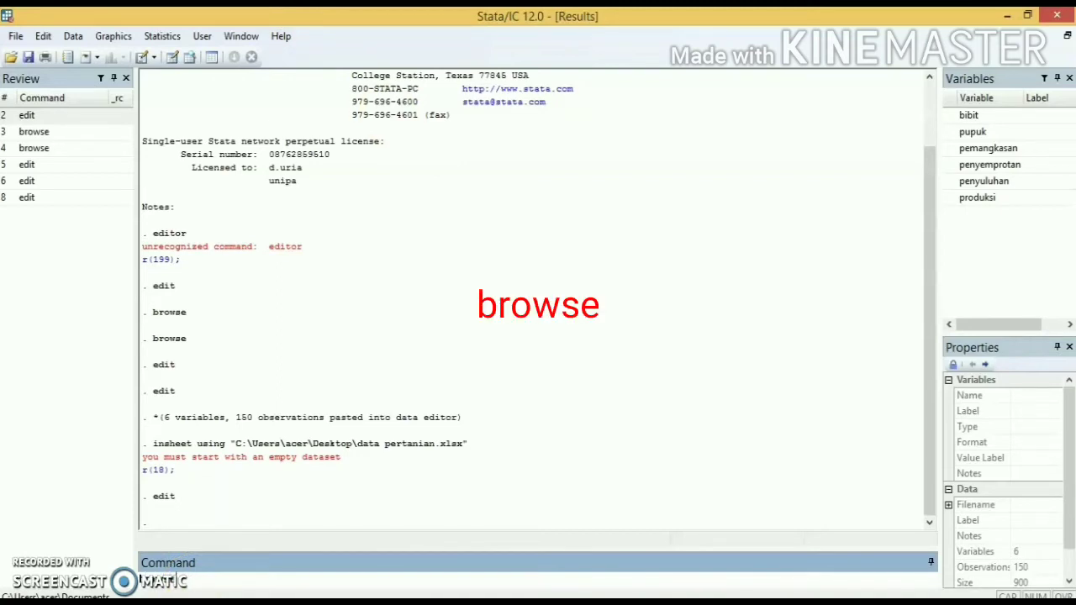
type("browse")
key("Return")
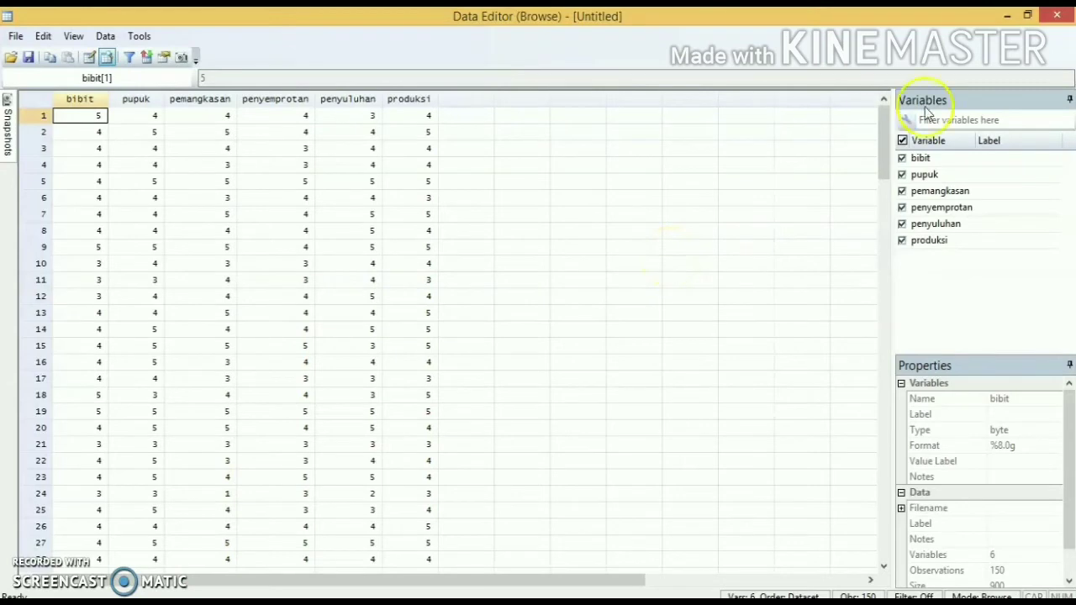
left_click(1058, 15)
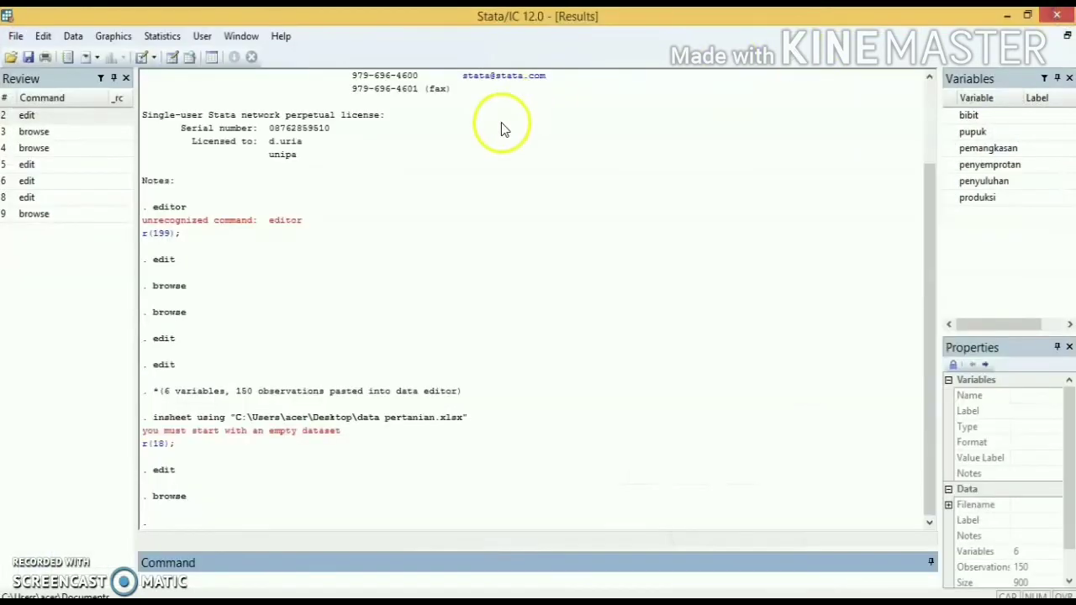
Open the loaded dataset in the Data Editor in edit mode
left_click(72, 36)
mouse_move(126, 77)
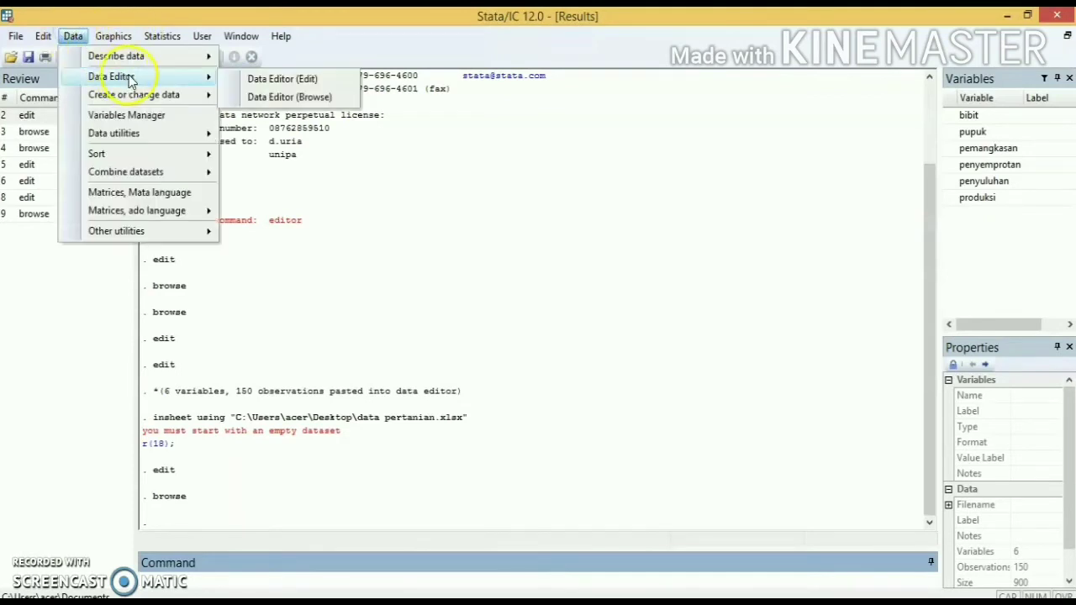
left_click(162, 80)
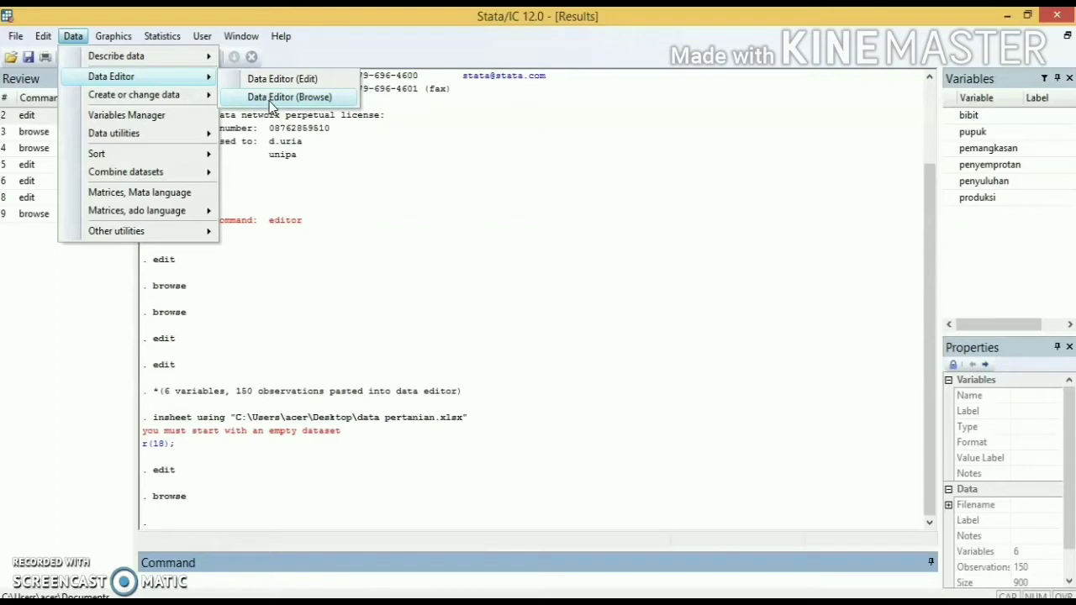
left_click(282, 79)
left_click(524, 518)
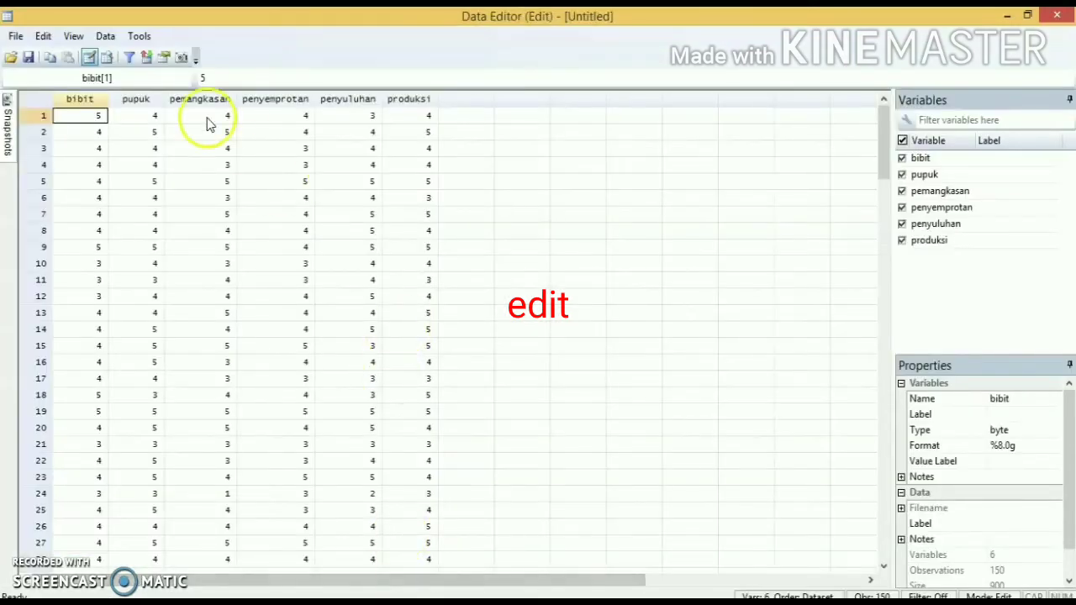
Rename the bibit variable to X1 in the variable properties
left_click(88, 100)
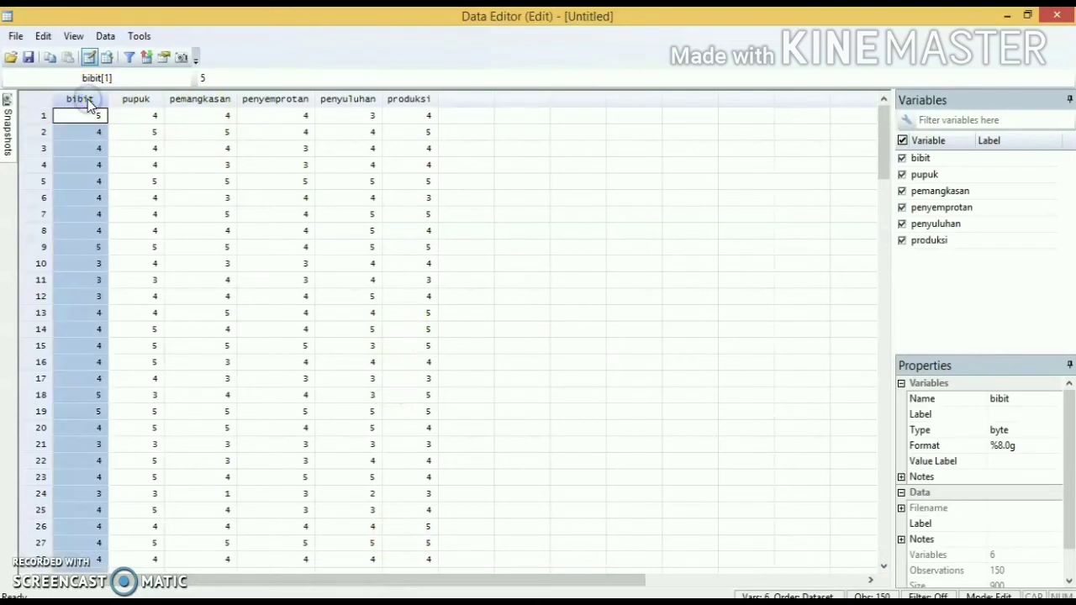
left_click(1013, 404)
key("BackSpace")
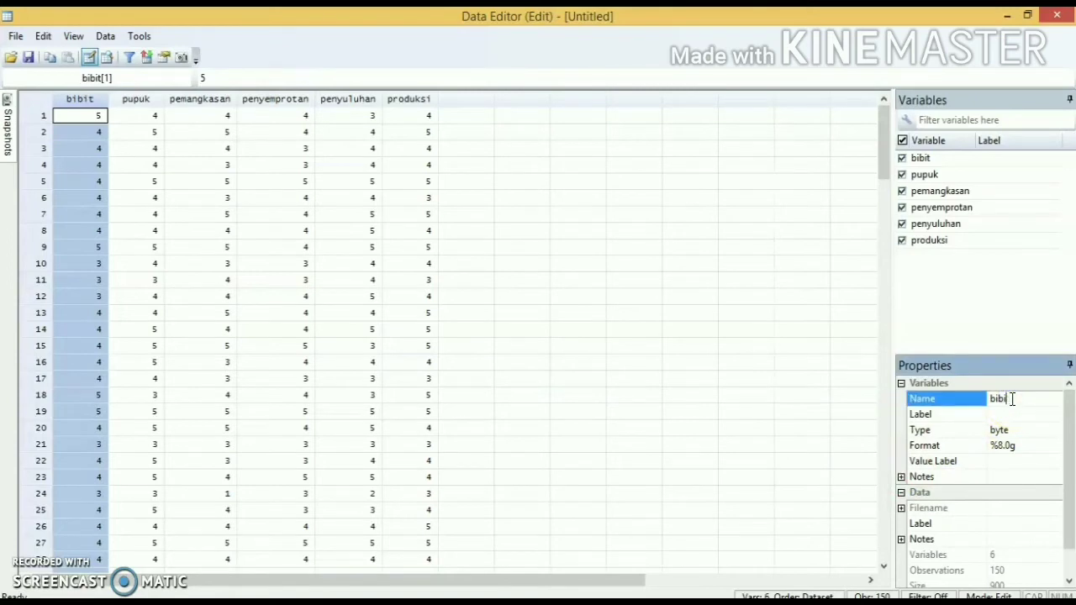
key("BackSpace")
key("BackSpace")
key("BackSpace")
key("BackSpace")
type("X1")
left_click(1003, 413)
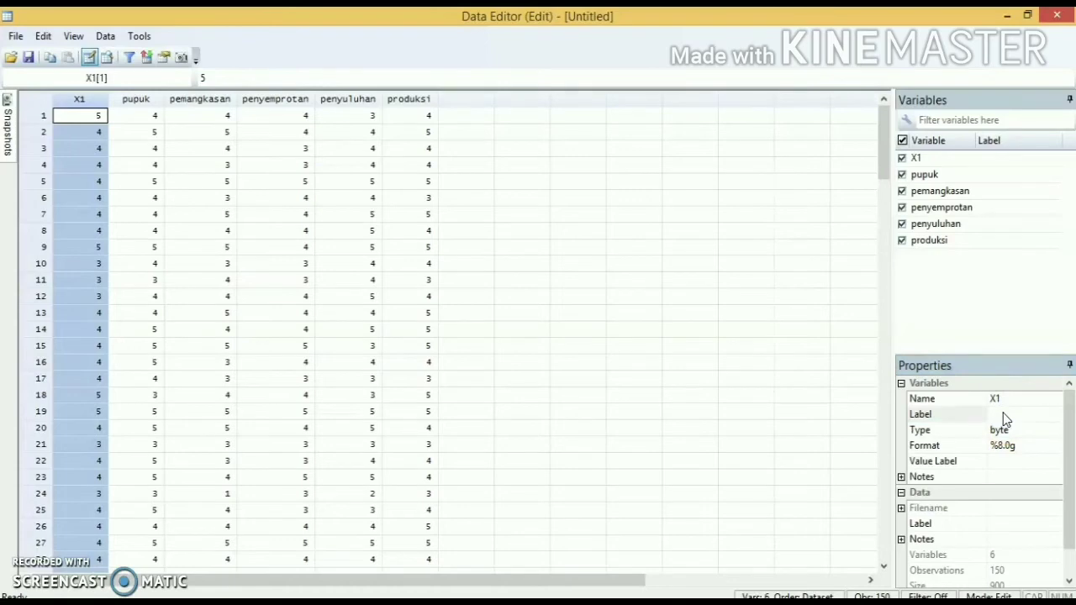
Set the label of variable X1 to "bibit", leaving its first data cell unedited
type("Bibit")
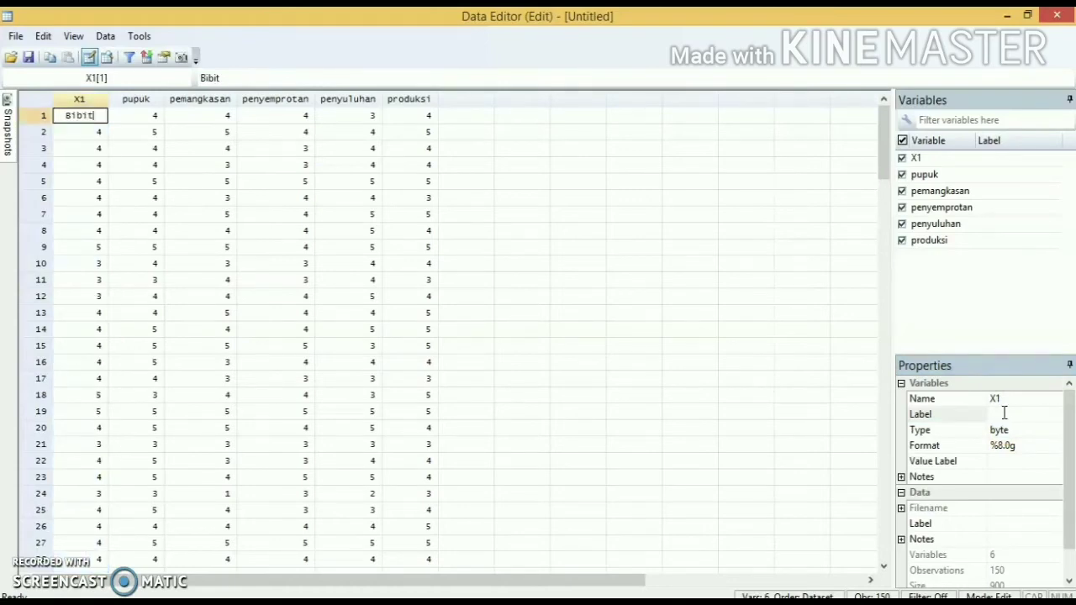
left_click(1003, 413)
type("bit")
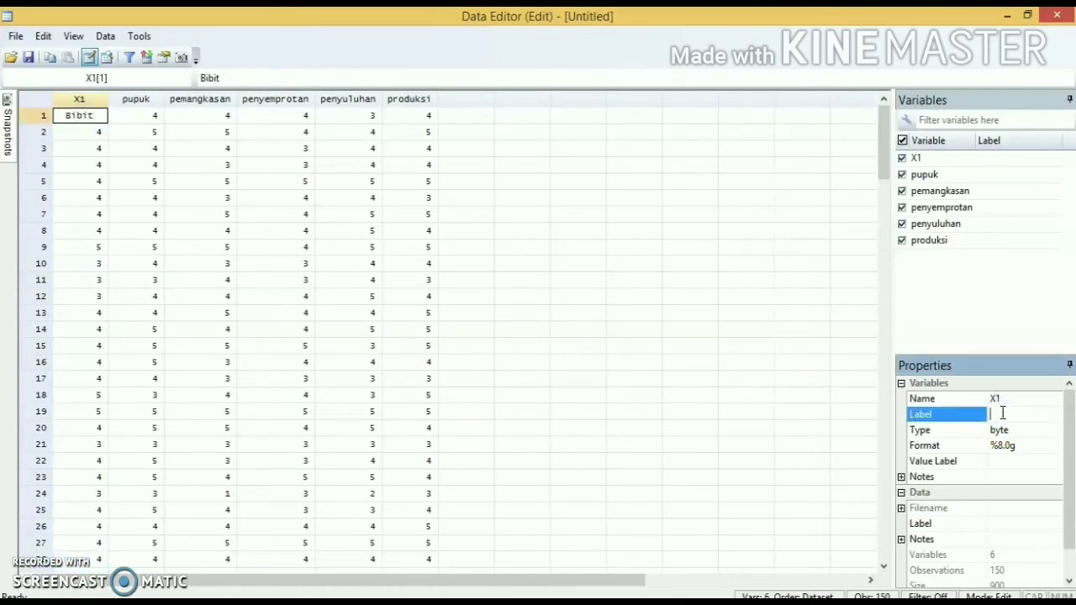
type("i")
key("BackSpace")
key("BackSpace")
type("bit")
key("Return")
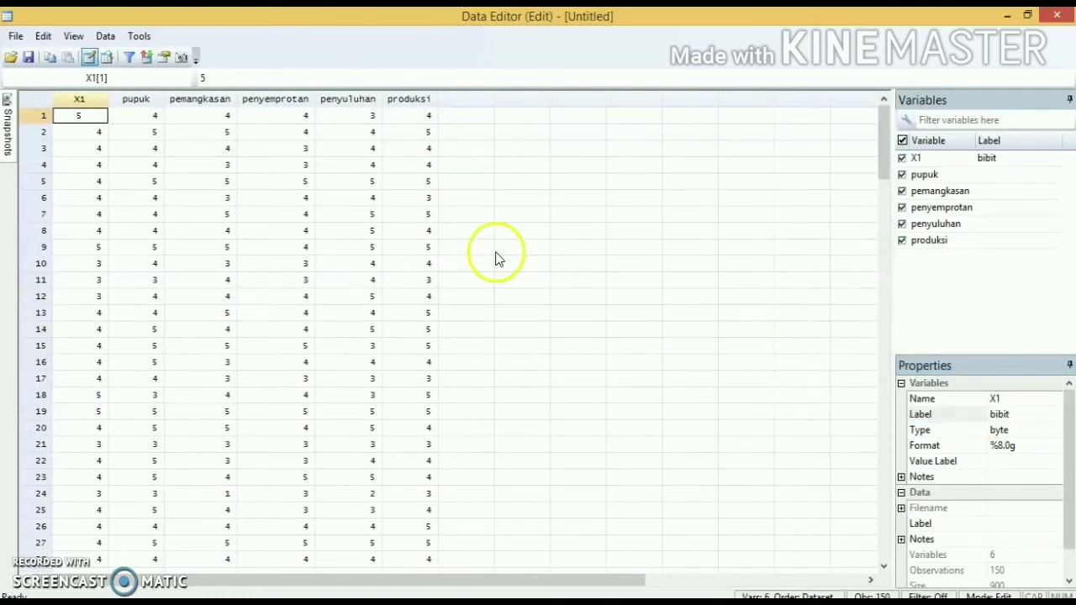
Rename the pupuk variable to X2 in the variable properties
left_click(143, 100)
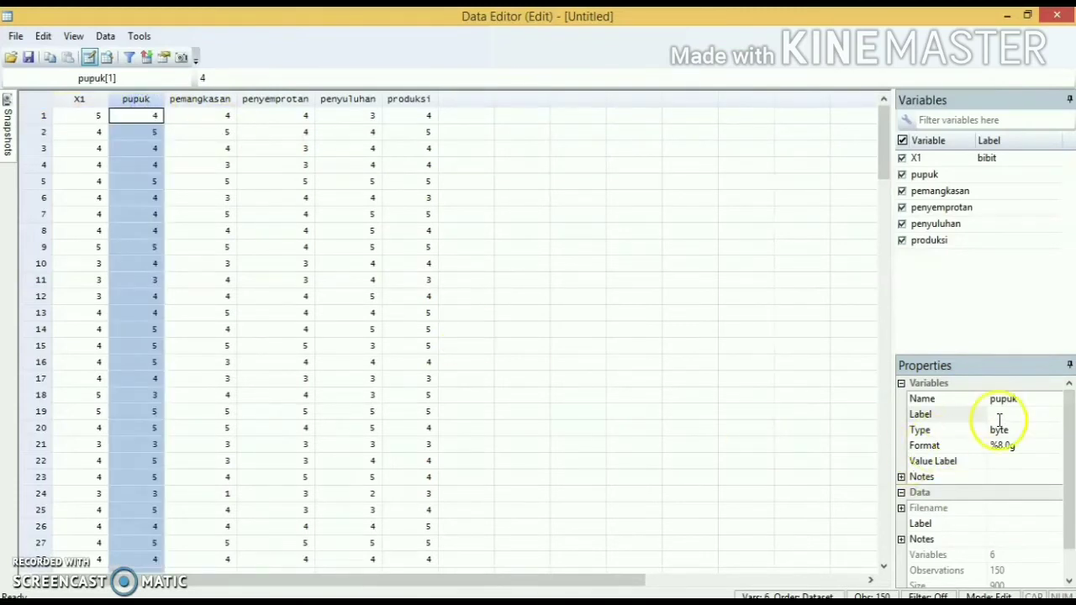
left_click(1020, 402)
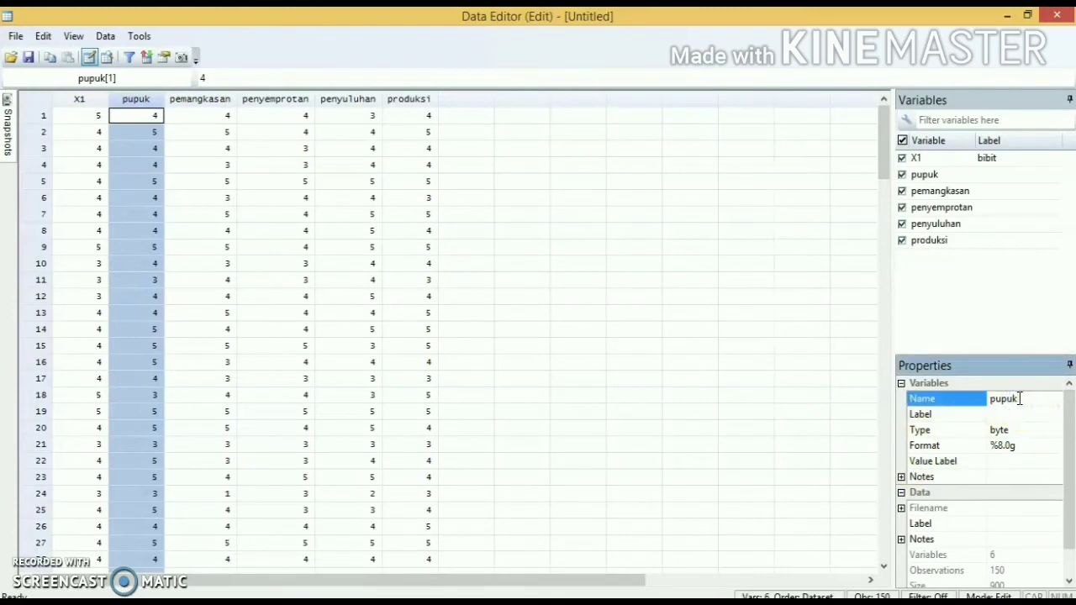
key("BackSpace")
key("BackSpace")
key("BackSpace")
key("BackSpace")
key("BackSpace")
type("X2")
Set the label of variable X2 to "Pupuk"
left_click(1003, 410)
left_click(1000, 412)
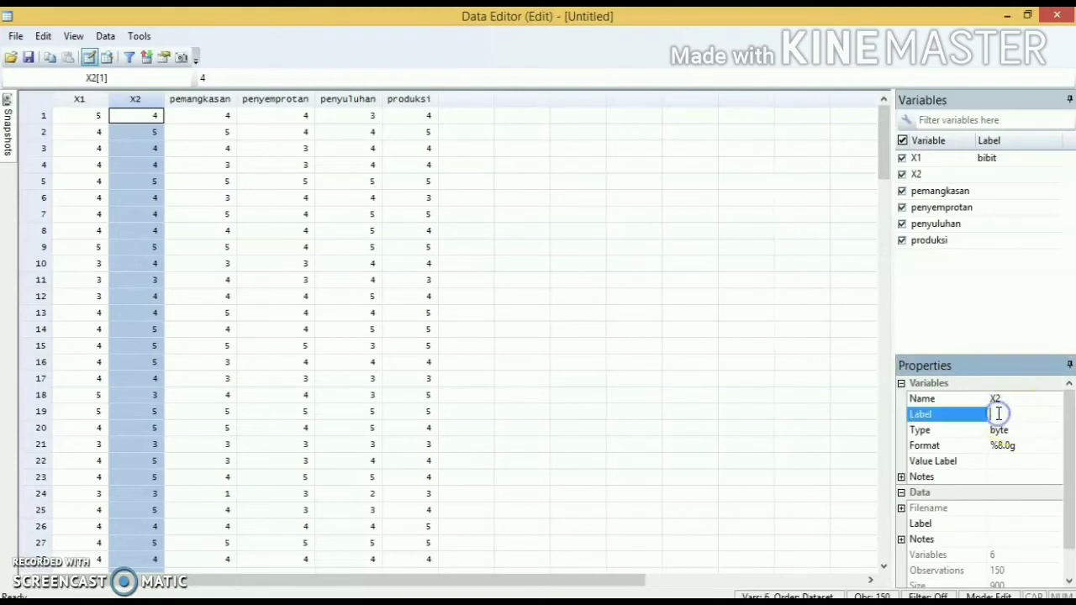
type("Pupuk")
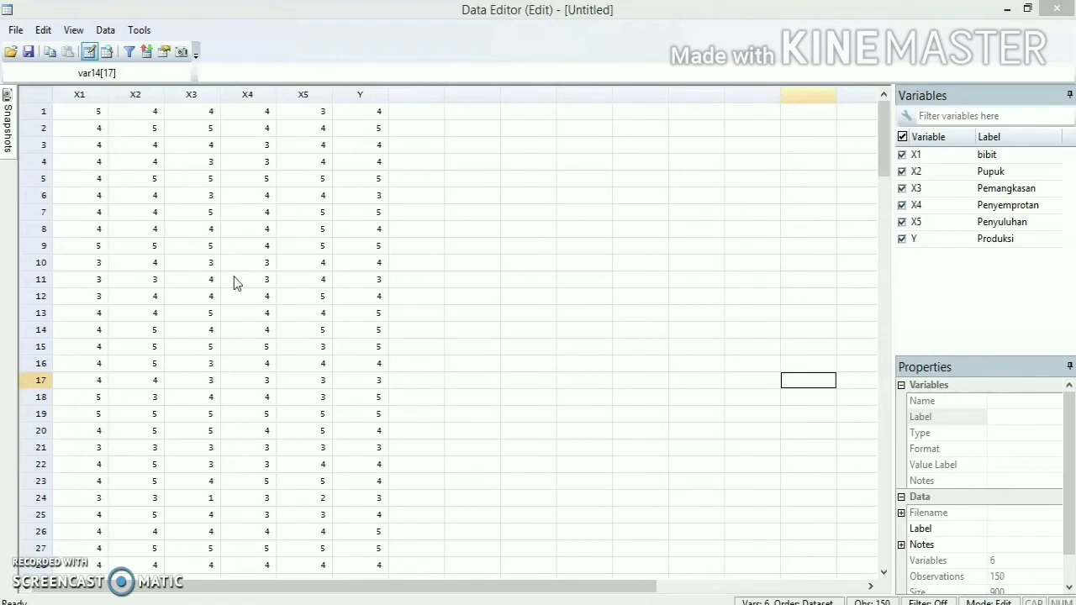
Open the display format settings for variable X1 in the Data Editor
left_click(375, 318)
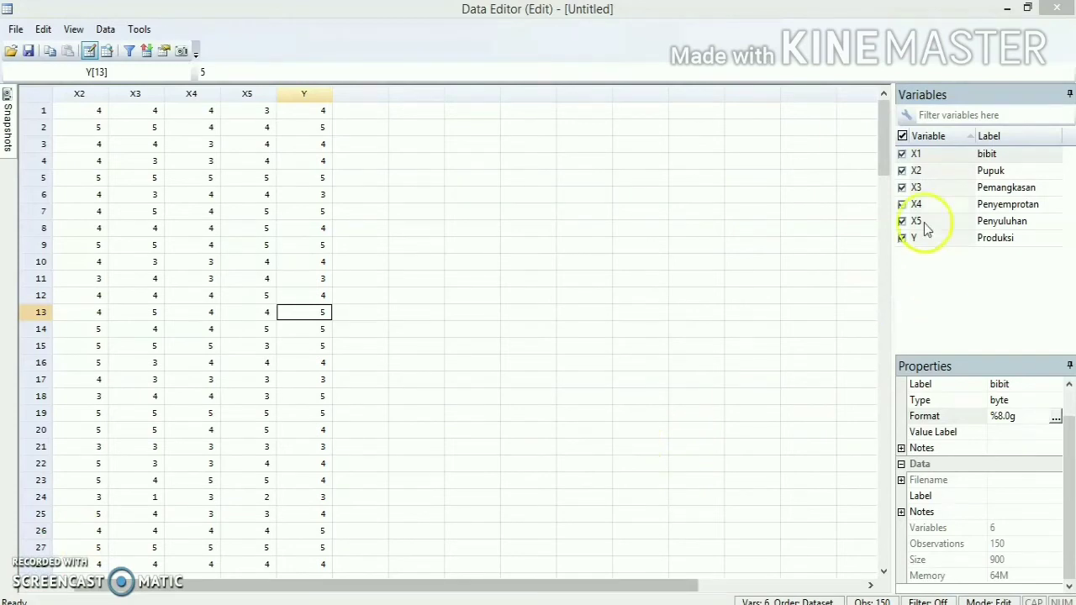
left_click(923, 151)
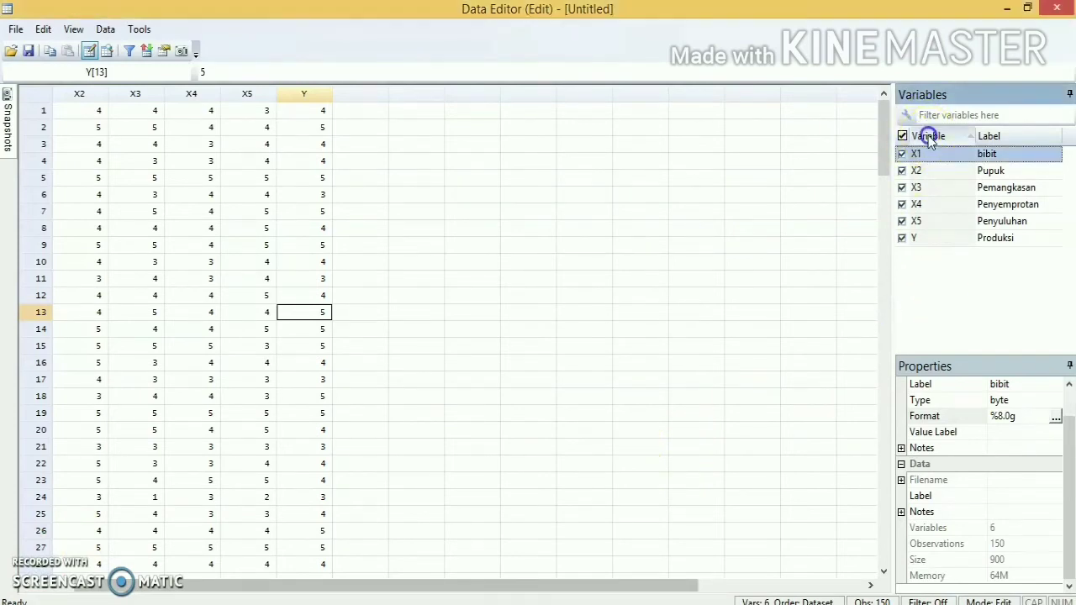
left_click(999, 418)
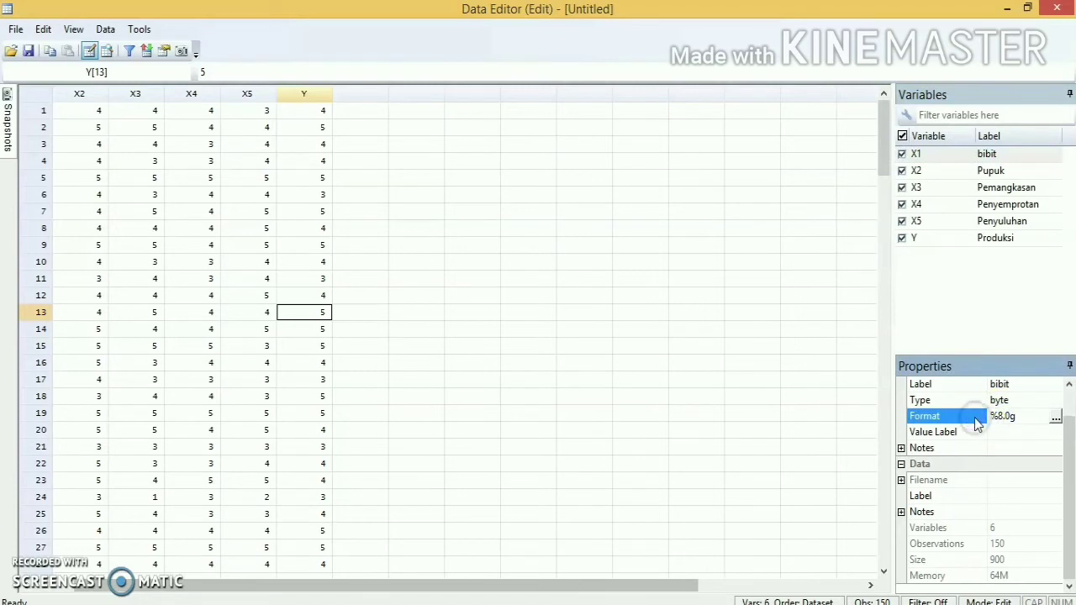
left_click(1055, 418)
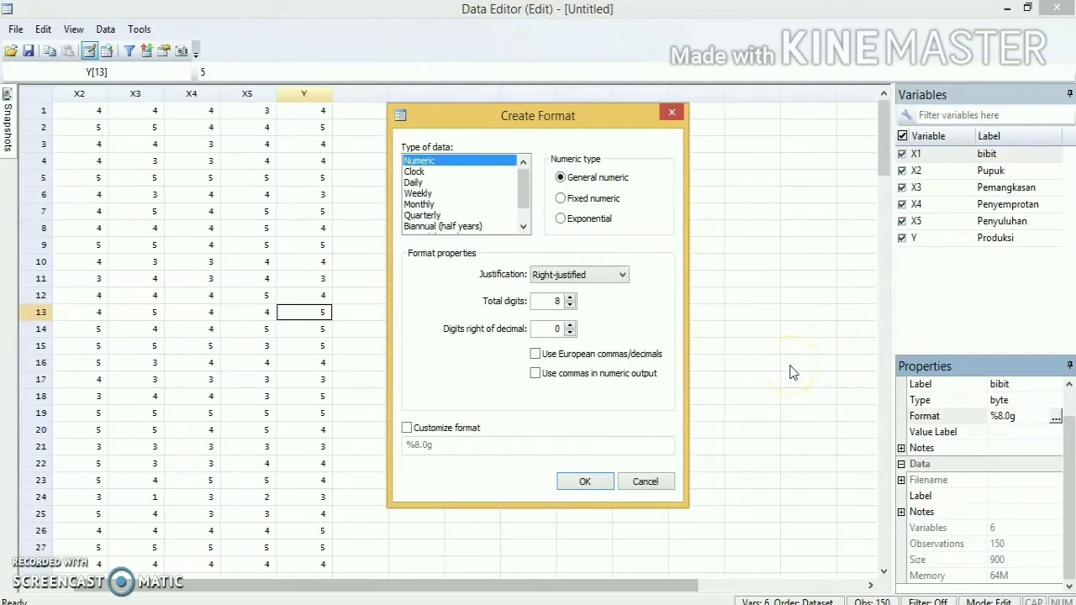
left_click(732, 331)
left_click(670, 285)
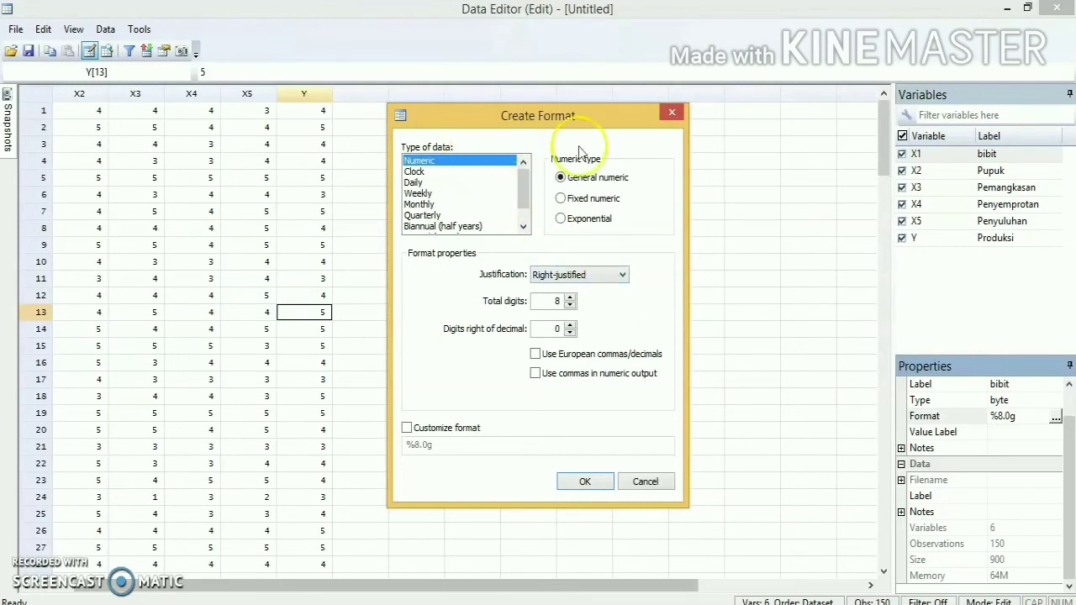
Set X1's numeric format to 17 total digits with 0 digits right of the decimal, and apply it
left_click(559, 300)
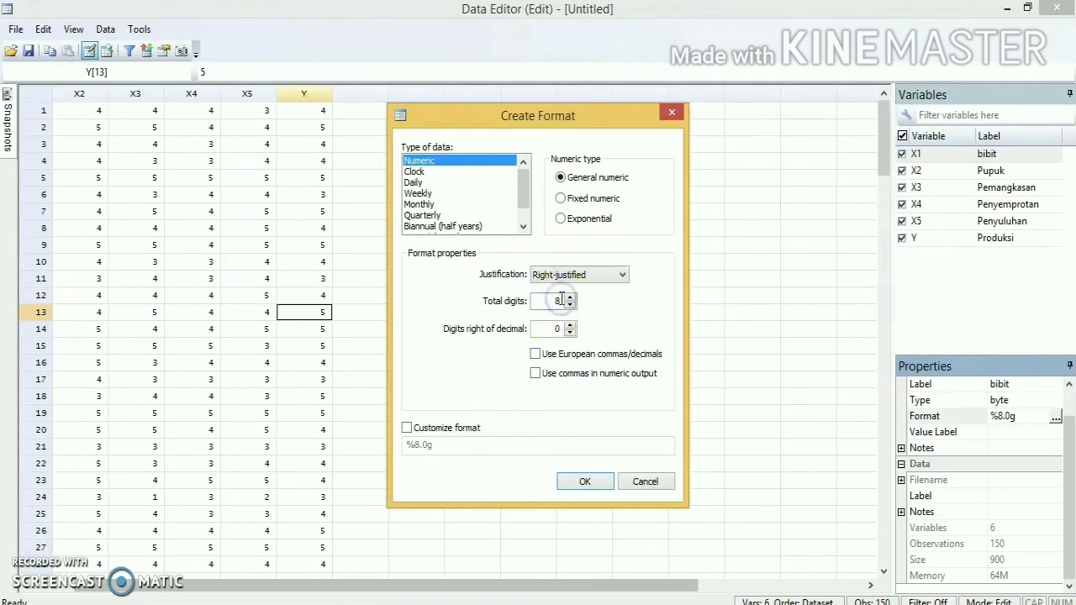
key("BackSpace")
type("17")
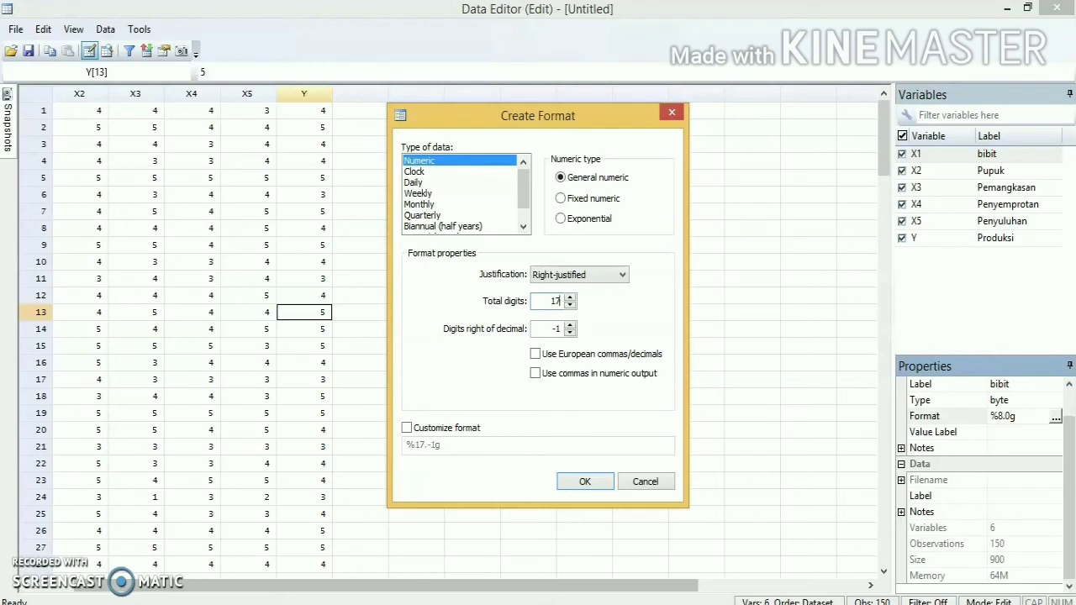
key("Tab")
type("0")
left_click(583, 491)
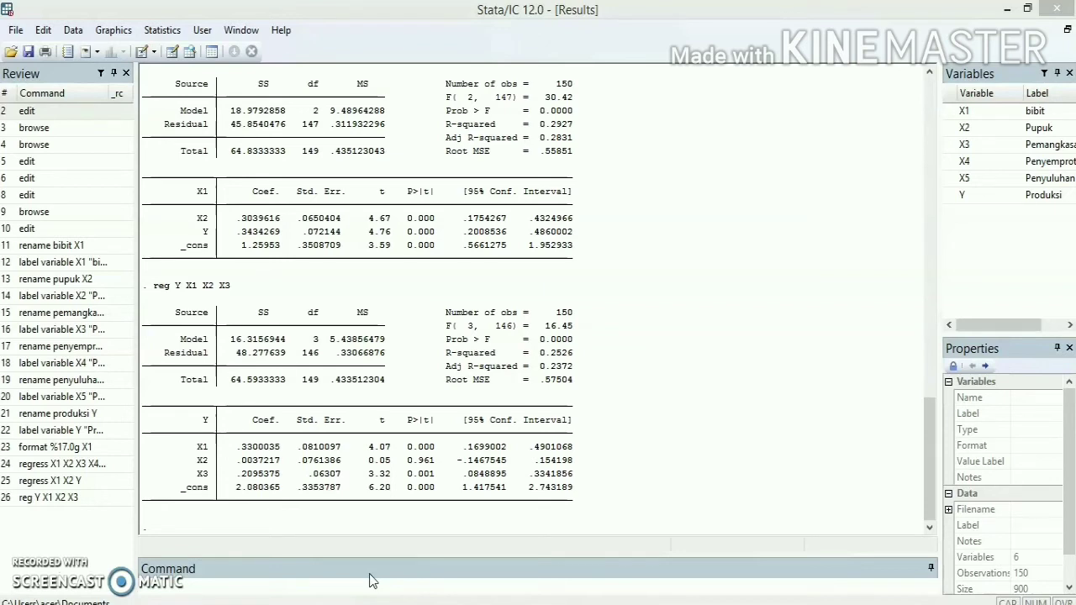
Run the multiple regression command "reg Y X1 X2 X3 X4 X5"
left_click(343, 581)
type("re")
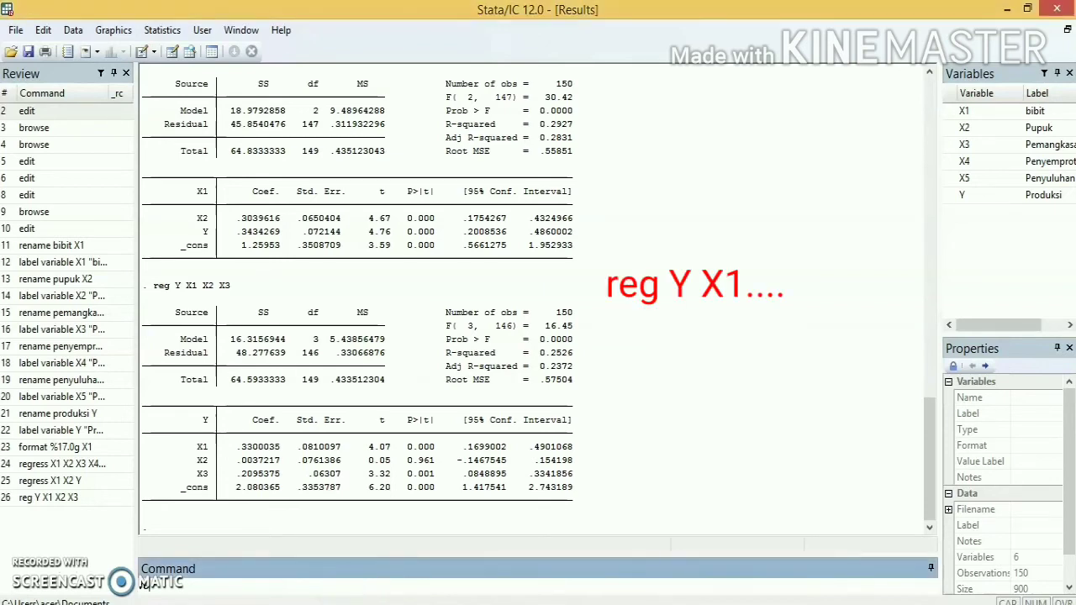
type("g")
type("Y X1 X2 X3 X4 X5")
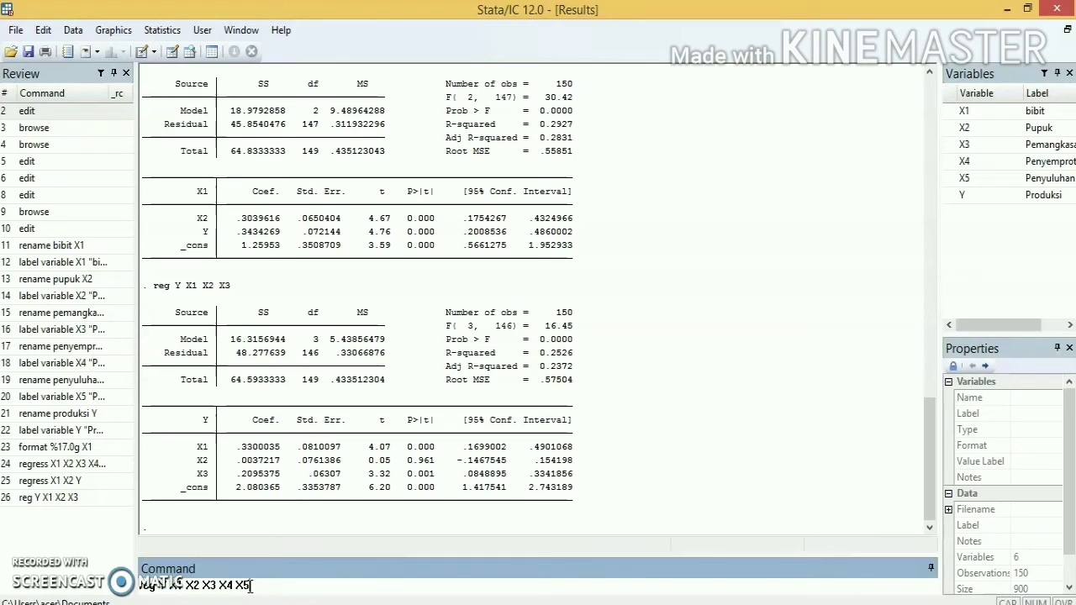
key("Return")
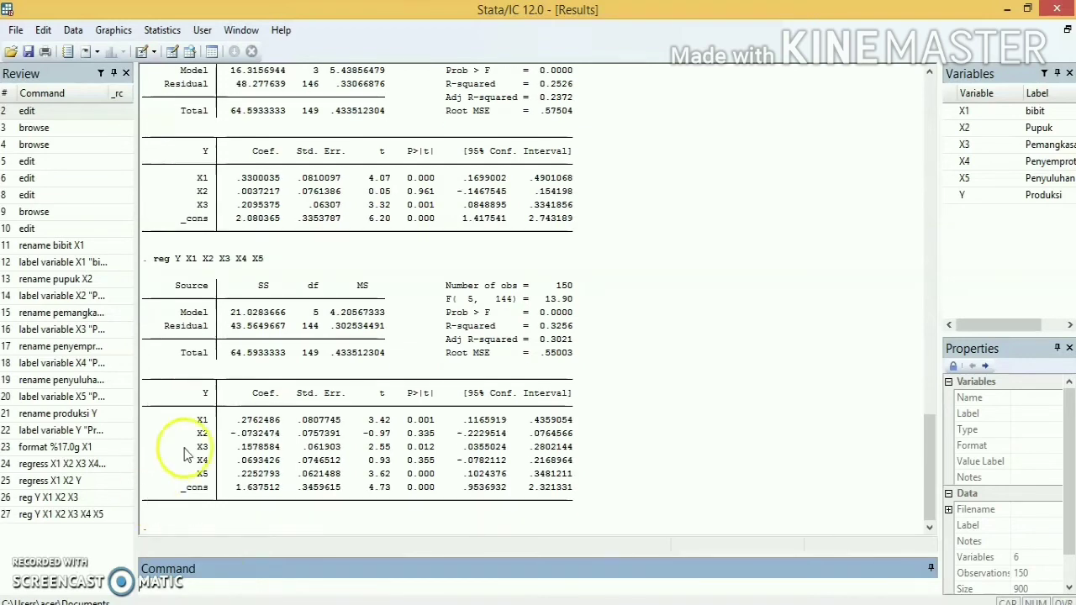
Examine the multiple regression output, identifying the dependent variable Y and the independent variables X1 to X5 in the coefficient table
left_click(160, 258)
left_click_drag(160, 259, 578, 506)
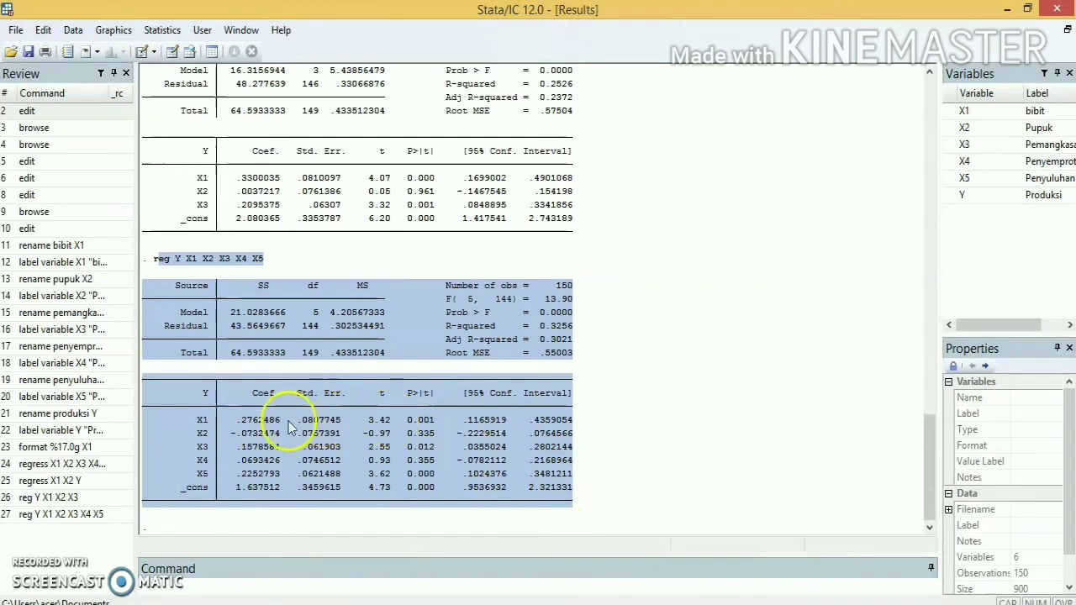
left_click(207, 393)
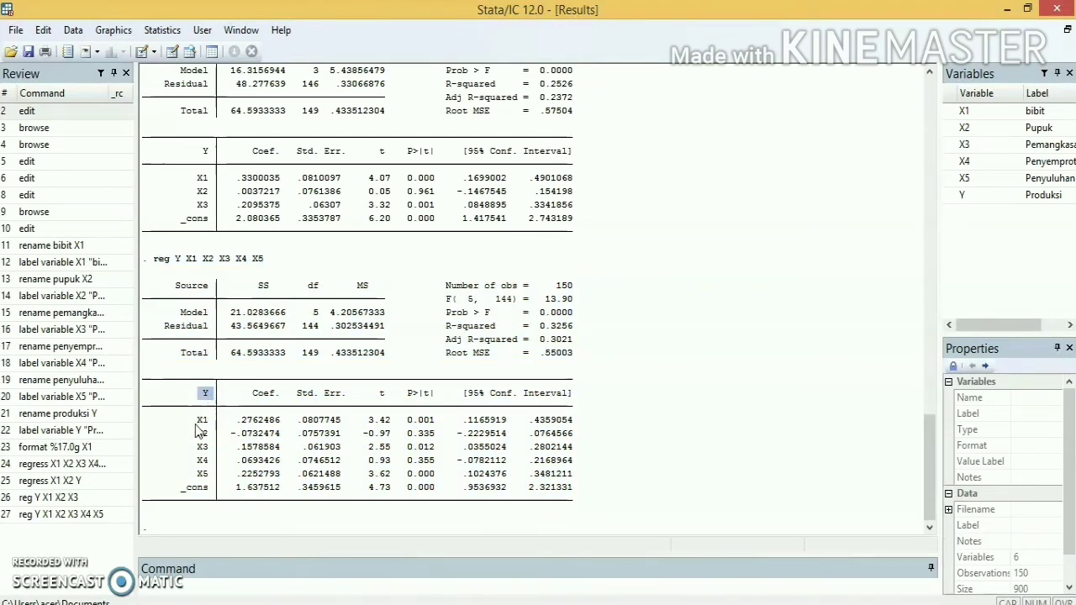
left_click_drag(198, 419, 204, 474)
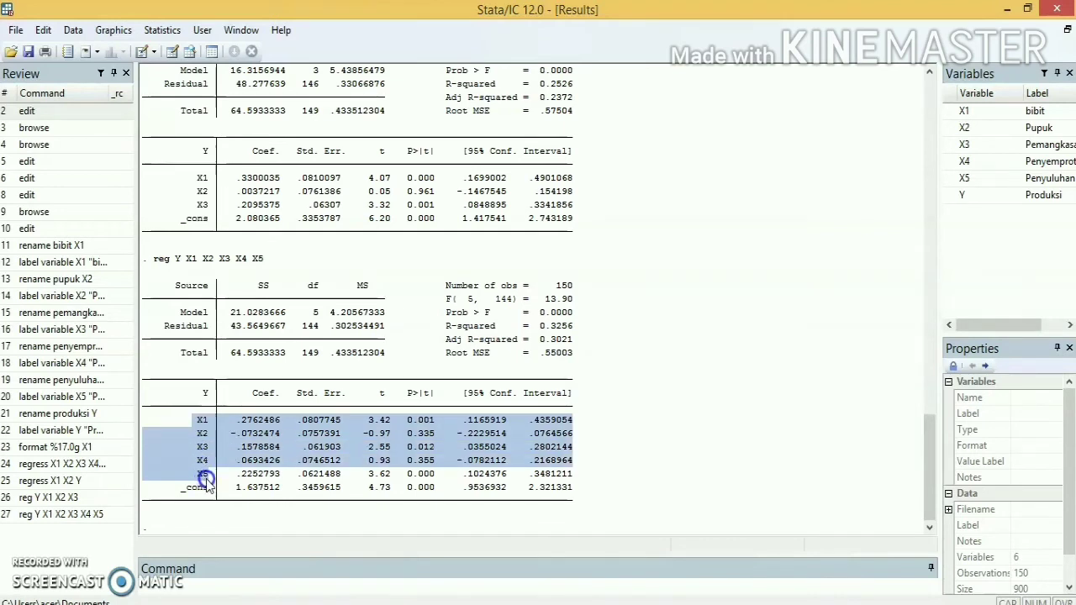
left_click(395, 504)
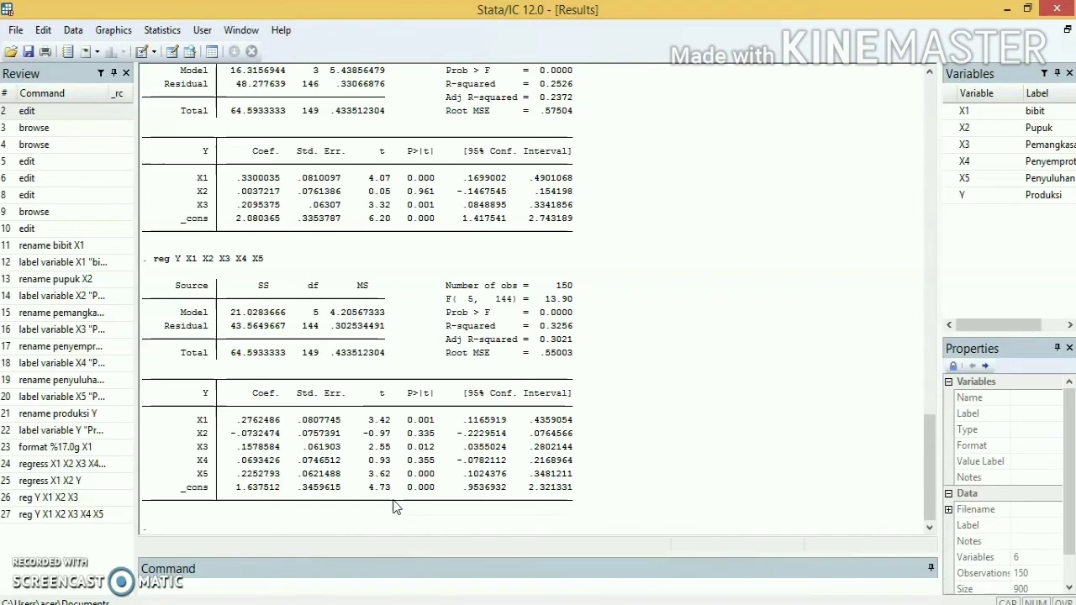
Examine the t, P>|t| and 95% confidence interval column headings of the multiple regression's coefficient table
left_click(379, 395)
left_click_drag(379, 397, 389, 398)
left_click_drag(376, 393, 390, 394)
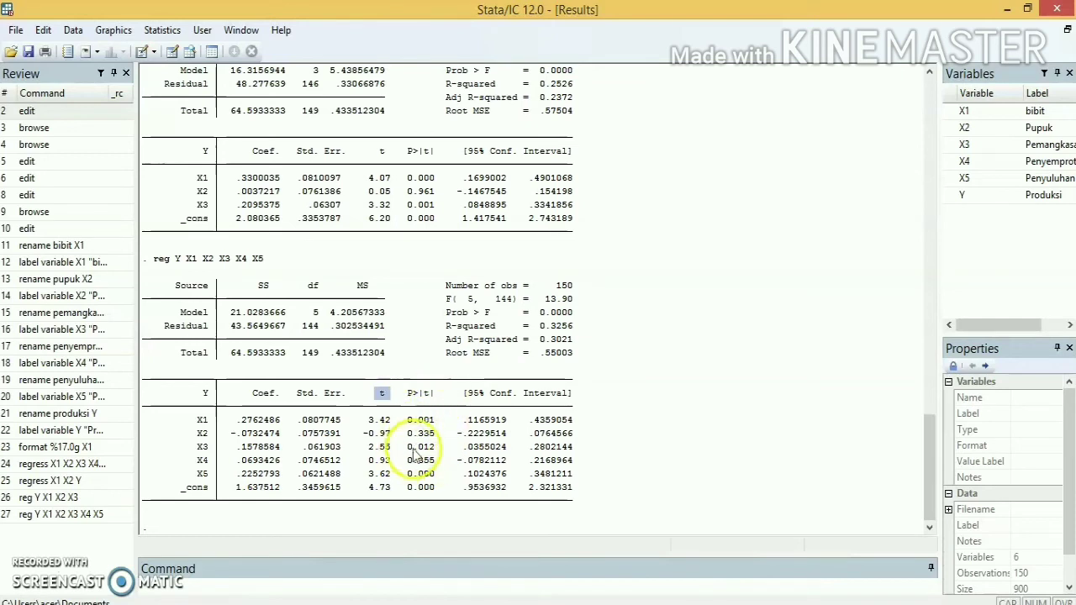
left_click_drag(436, 392, 410, 396)
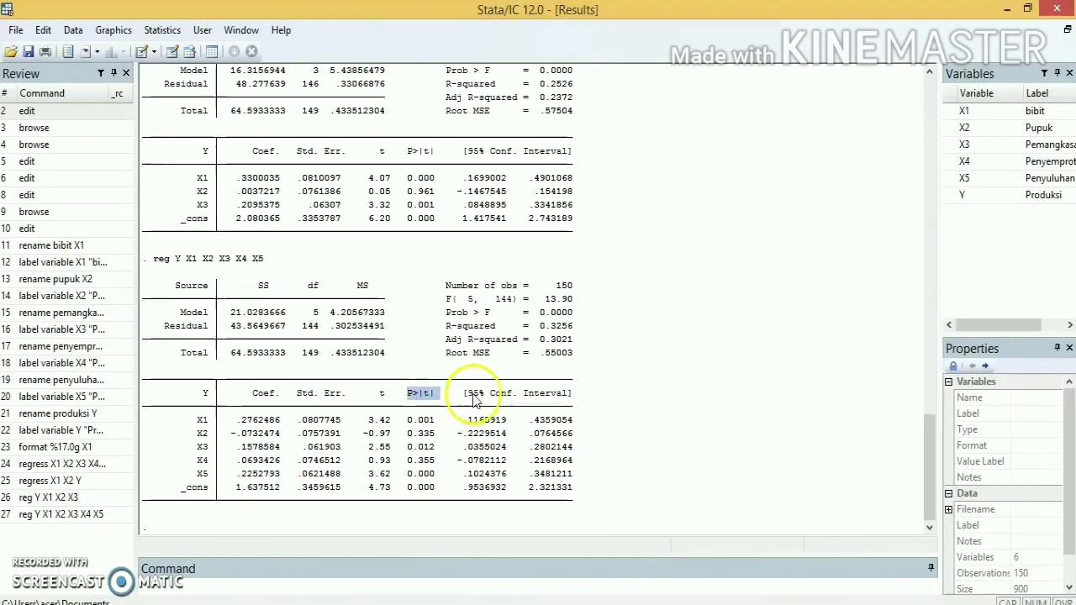
left_click_drag(475, 393, 485, 402)
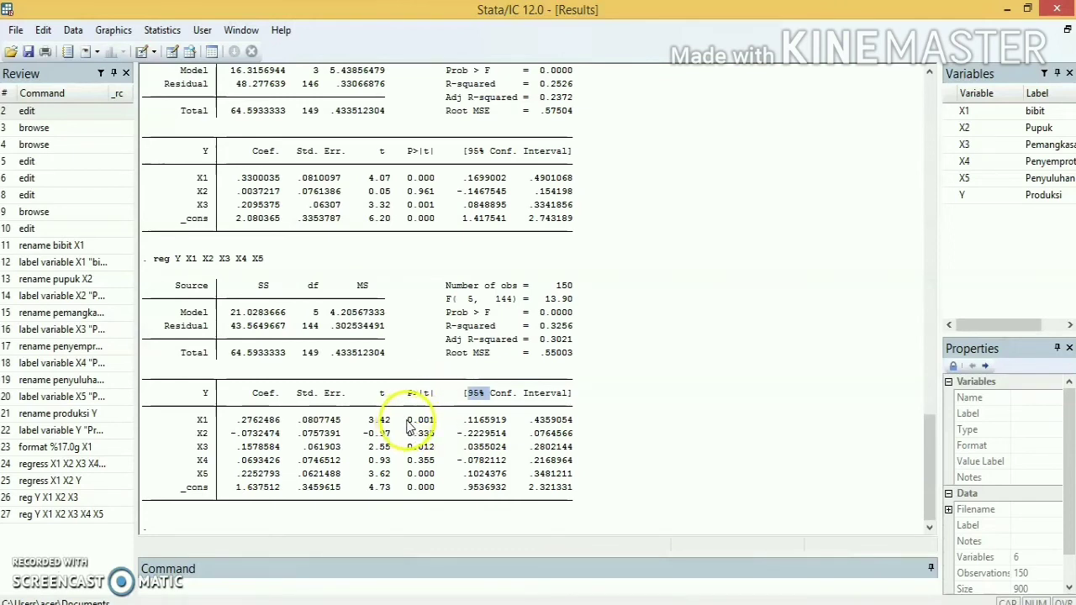
Check the P>|t| values of X1, X3 and X5 in the multiple regression for individual significance
left_click_drag(408, 420, 432, 420)
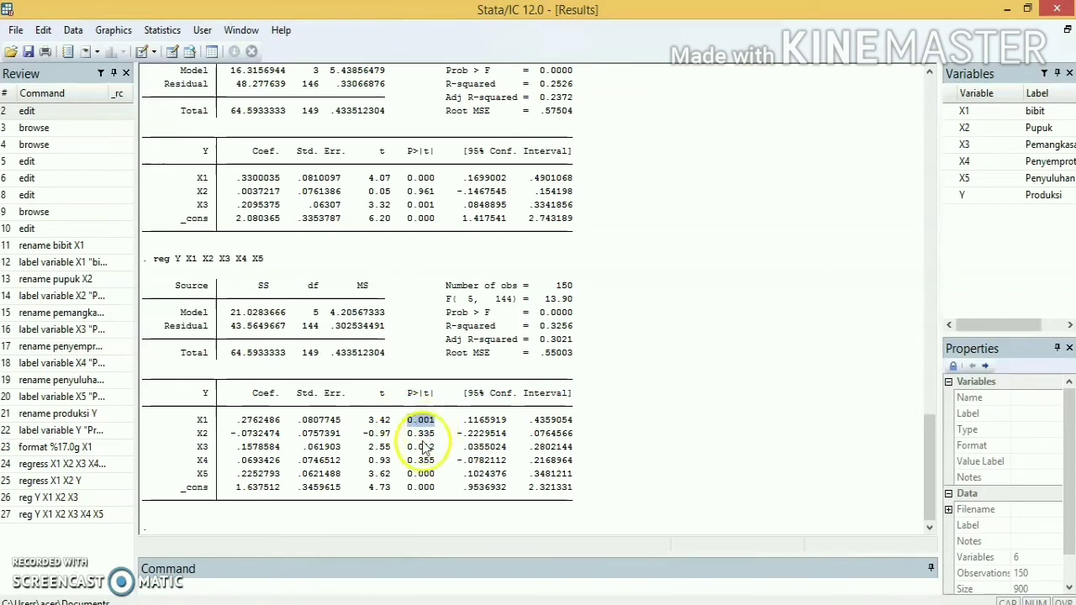
left_click_drag(407, 447, 434, 451)
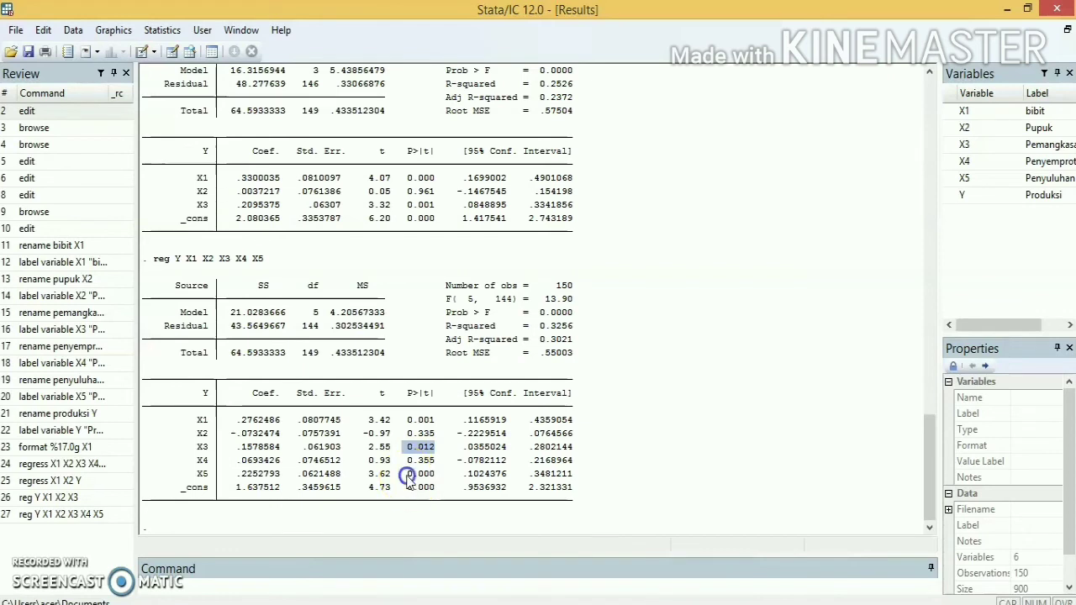
left_click_drag(405, 474, 437, 478)
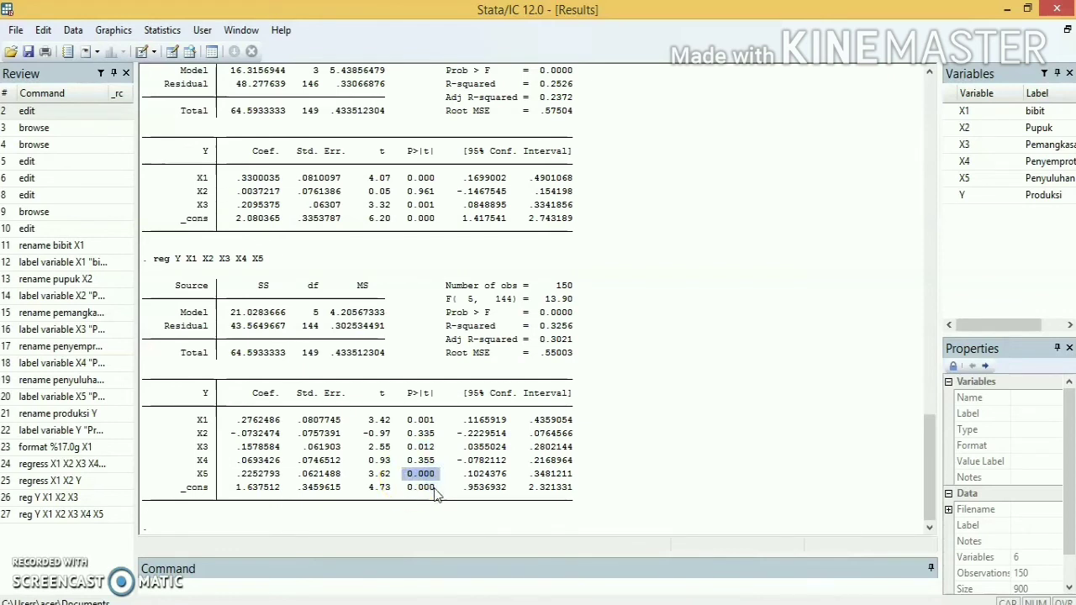
double_click(420, 420)
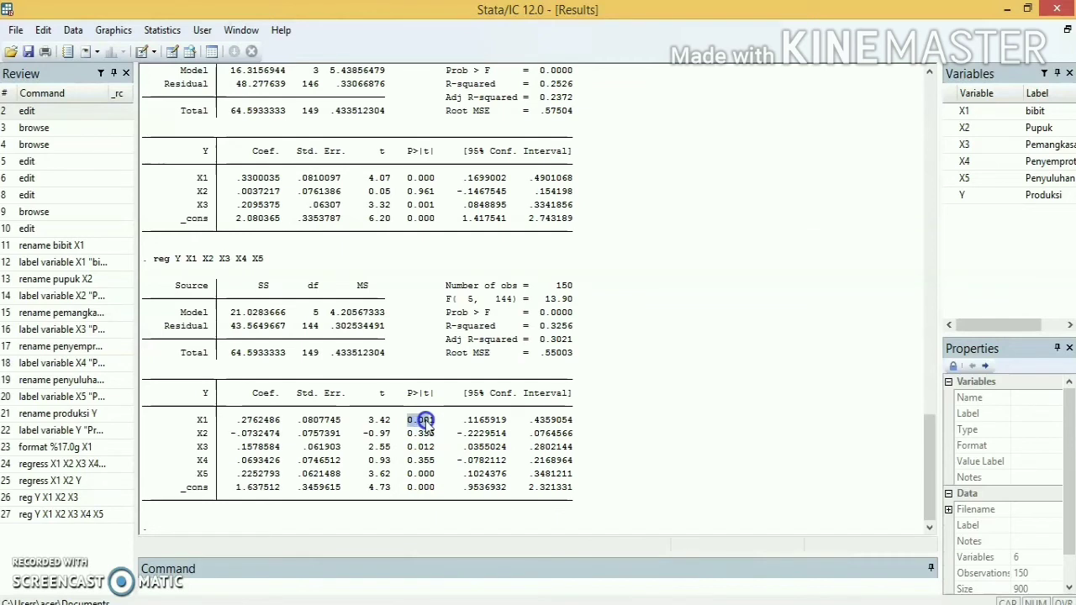
double_click(421, 446)
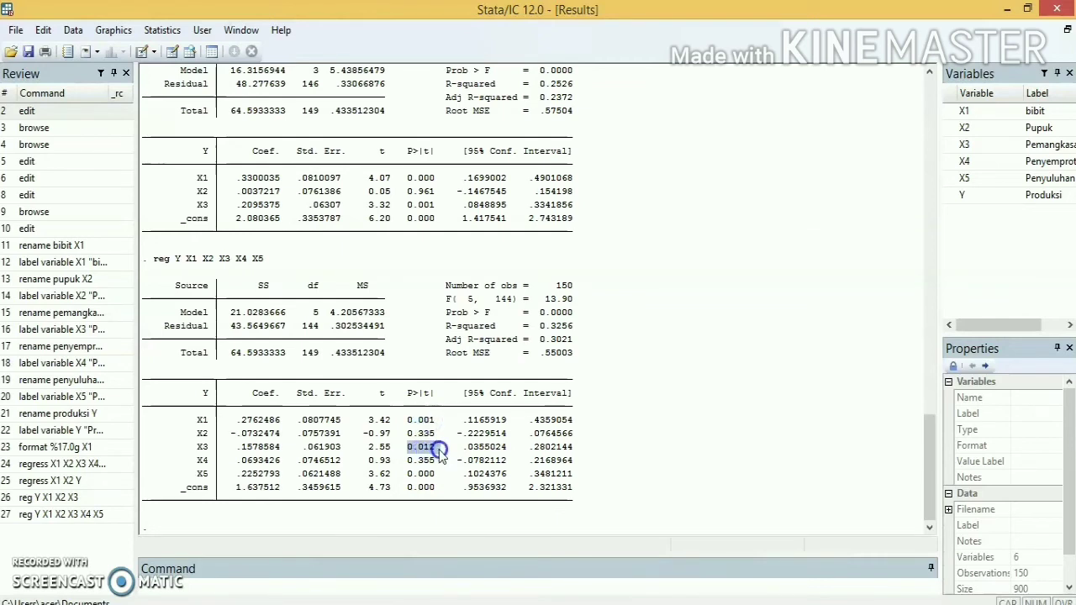
double_click(433, 475)
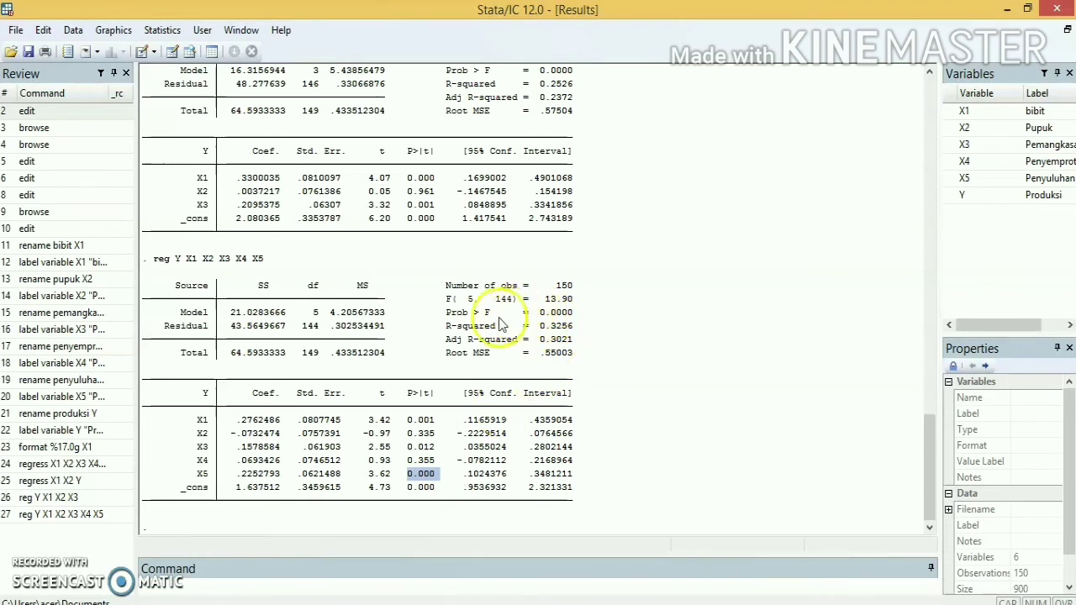
Check the Prob > F value of the multiple regression for joint significance
left_click_drag(446, 313, 492, 313)
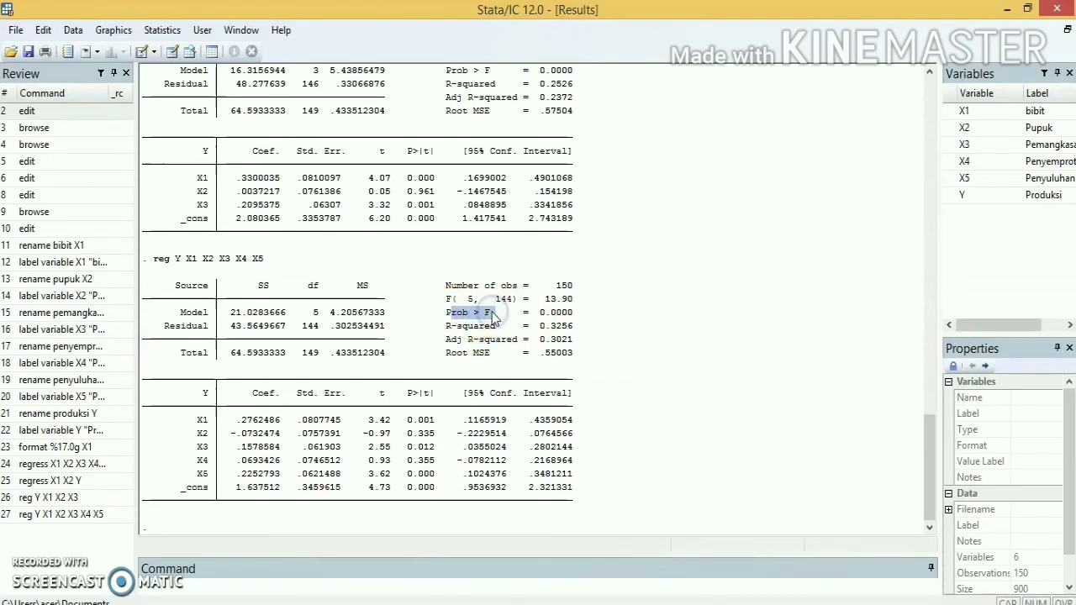
left_click_drag(442, 312, 490, 314)
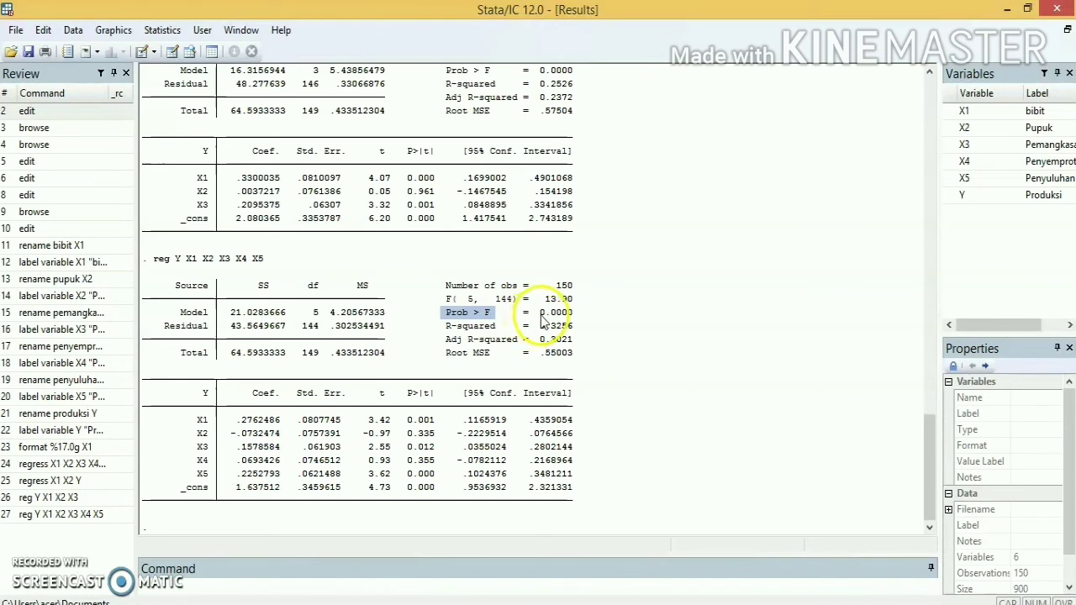
left_click_drag(541, 312, 576, 315)
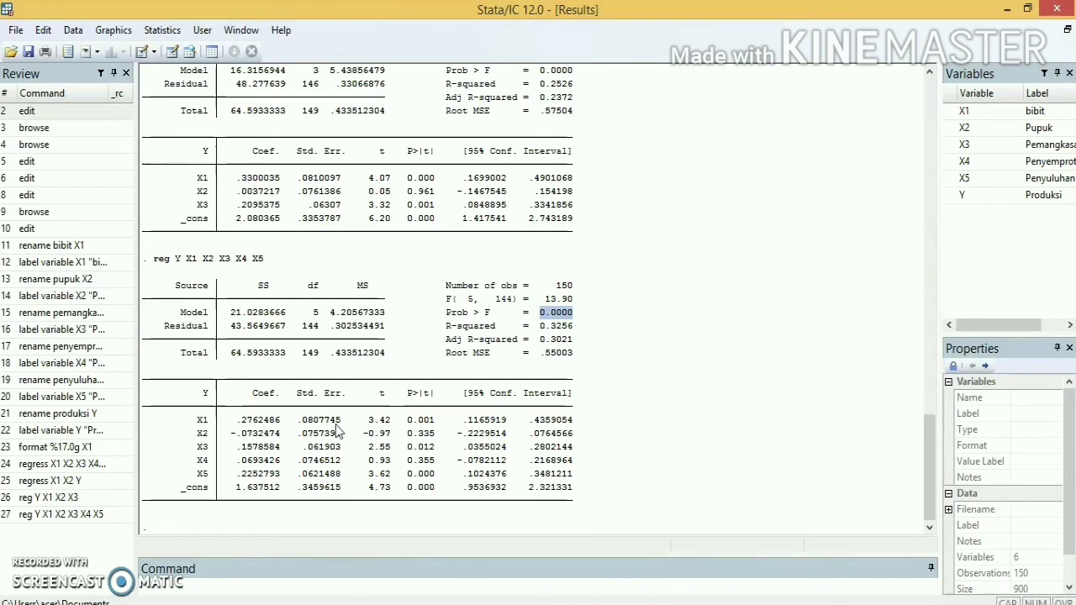
Run the simple regression command "reg Y X1"
left_click(251, 589)
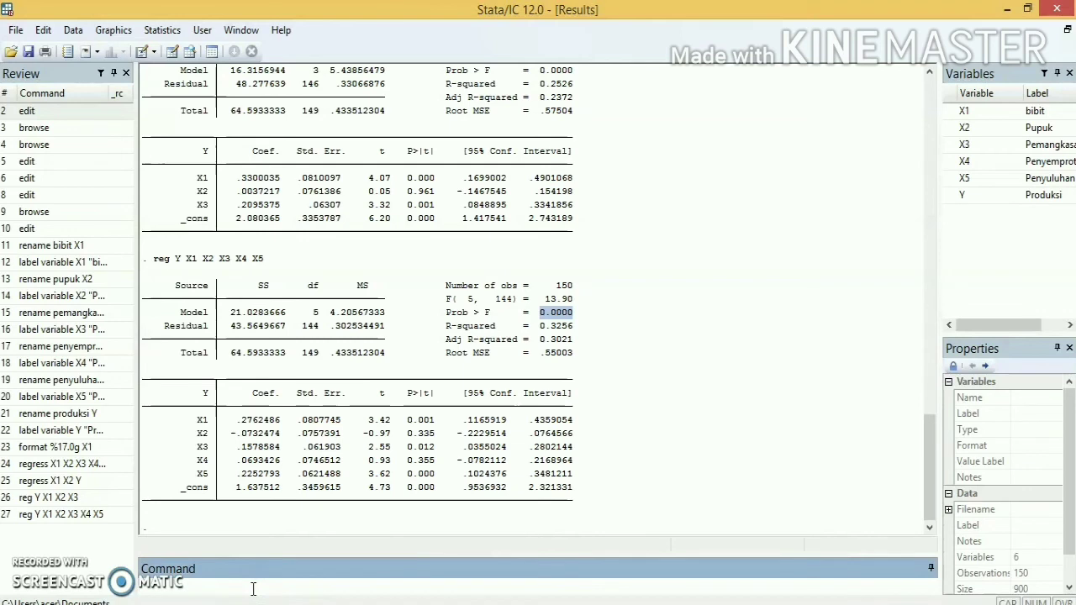
type("reg")
key("BackSpace")
key("BackSpace")
key("BackSpace")
type("reg Y X1")
key("Return")
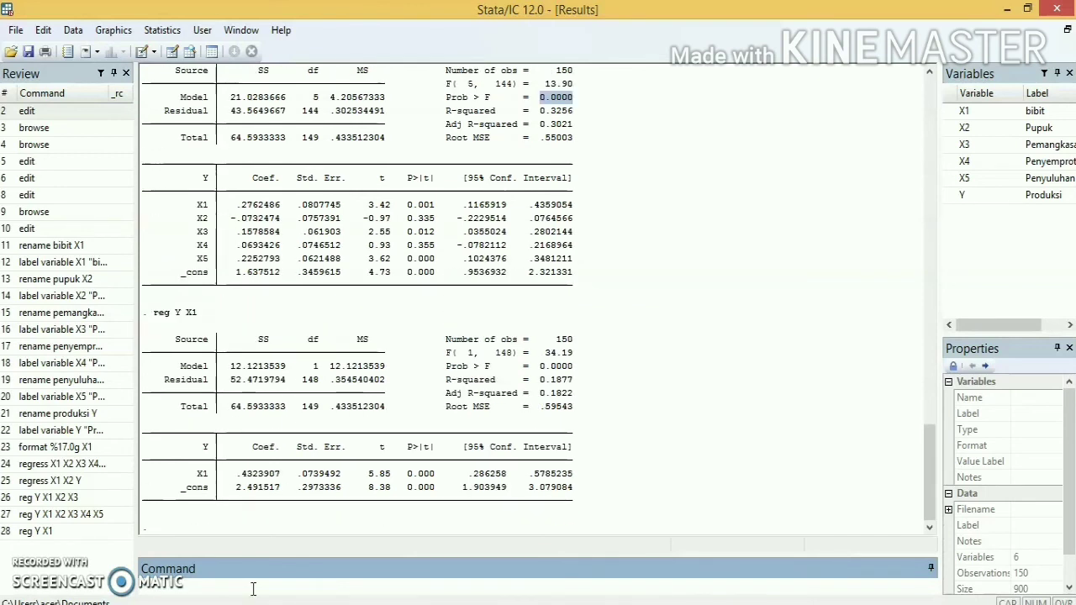
Examine the output of the regression of Y on X1 and check X1's P>|t| value
left_click_drag(160, 313, 586, 496)
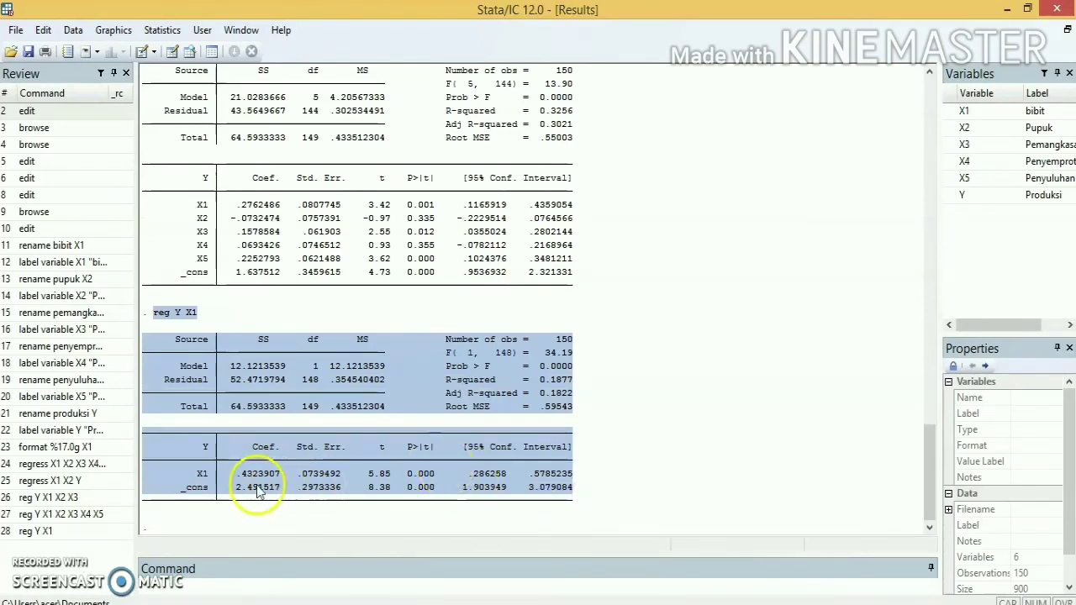
left_click(416, 478)
left_click_drag(416, 478, 411, 473)
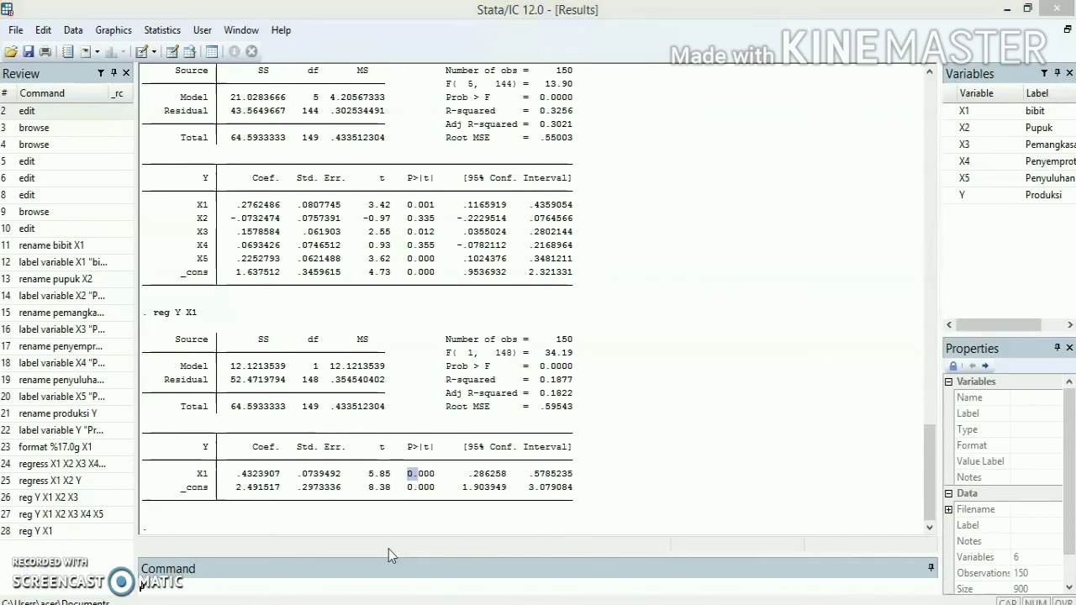
Open the linear regression dialog from the linear models and choose Y as the dependent variable
left_click(164, 32)
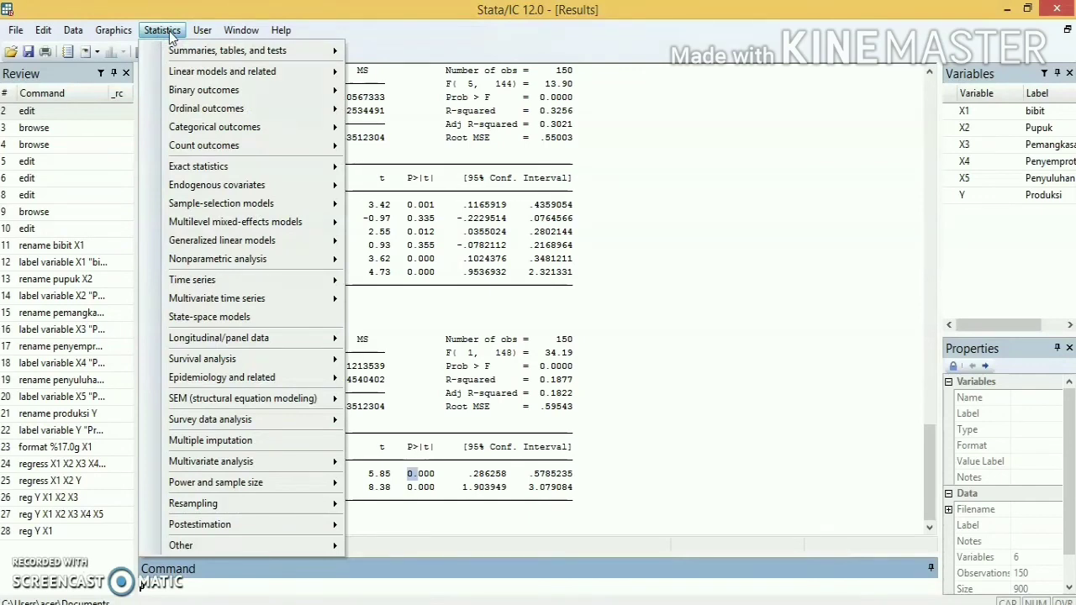
left_click(189, 52)
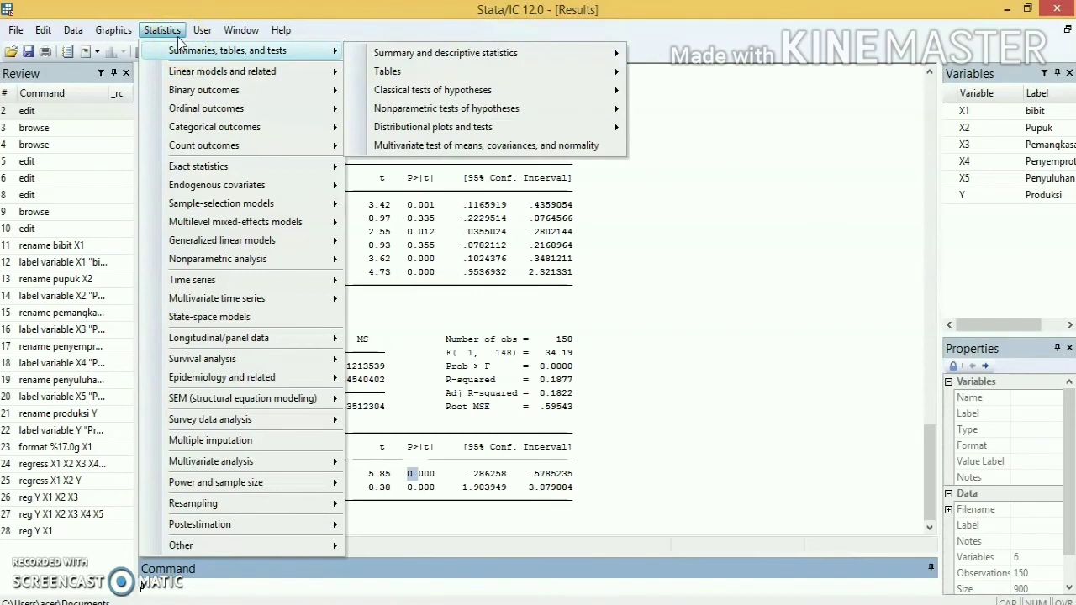
mouse_move(210, 74)
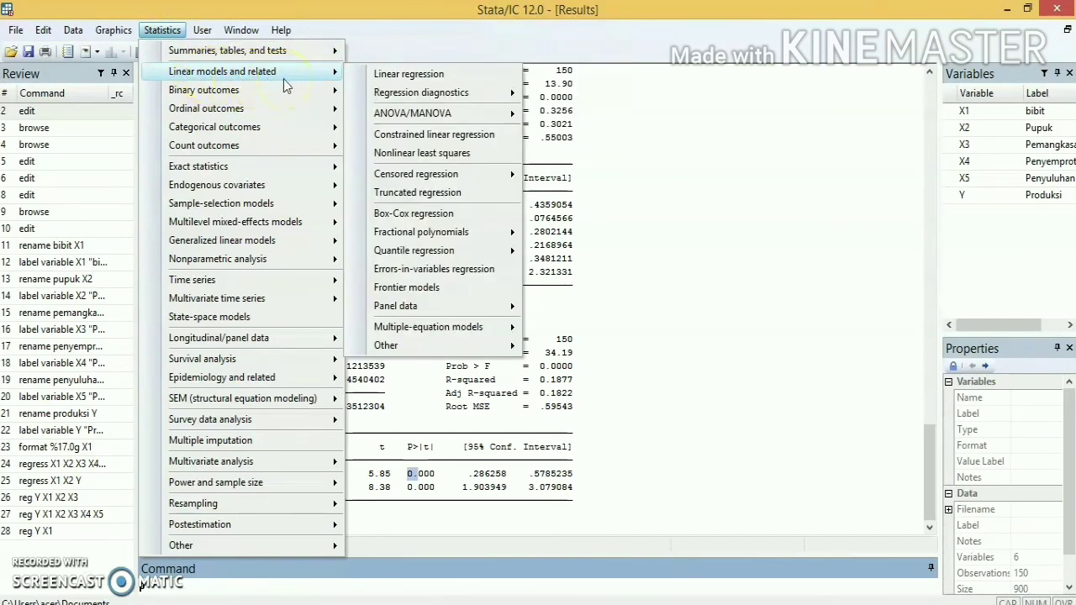
left_click(380, 77)
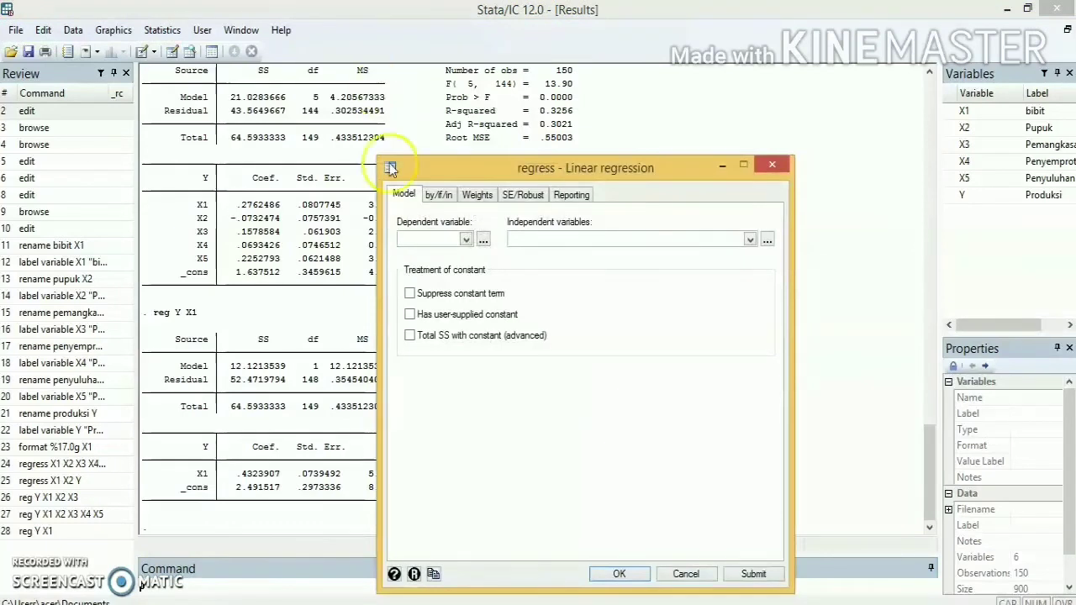
left_click(466, 240)
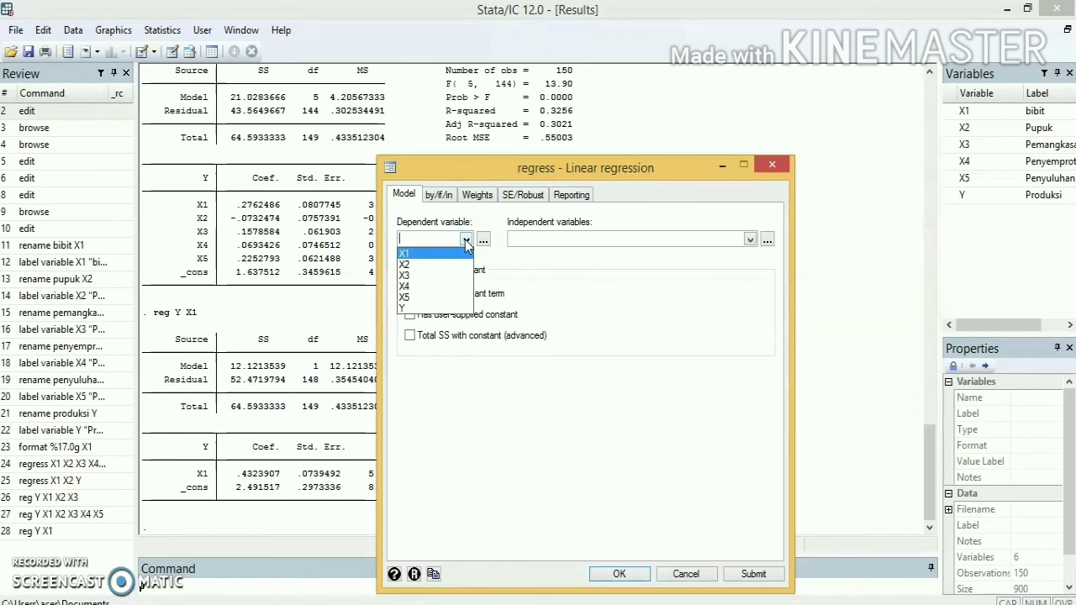
left_click(436, 313)
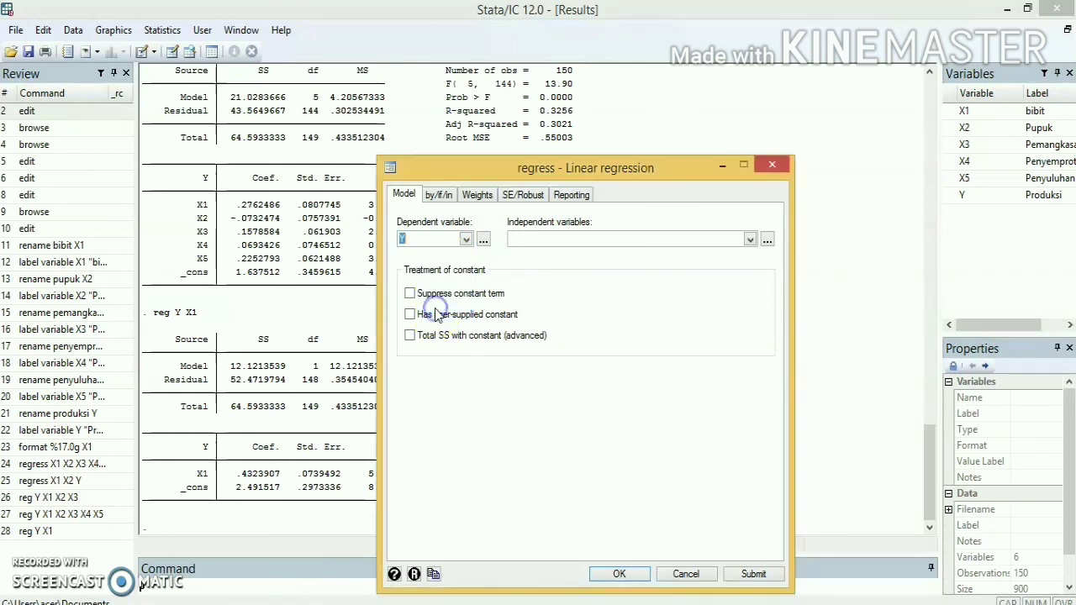
Run the regression with X1, X2, X3, X4 and X5 as independent variables and highlight its output tables
left_click(748, 240)
left_click(721, 254)
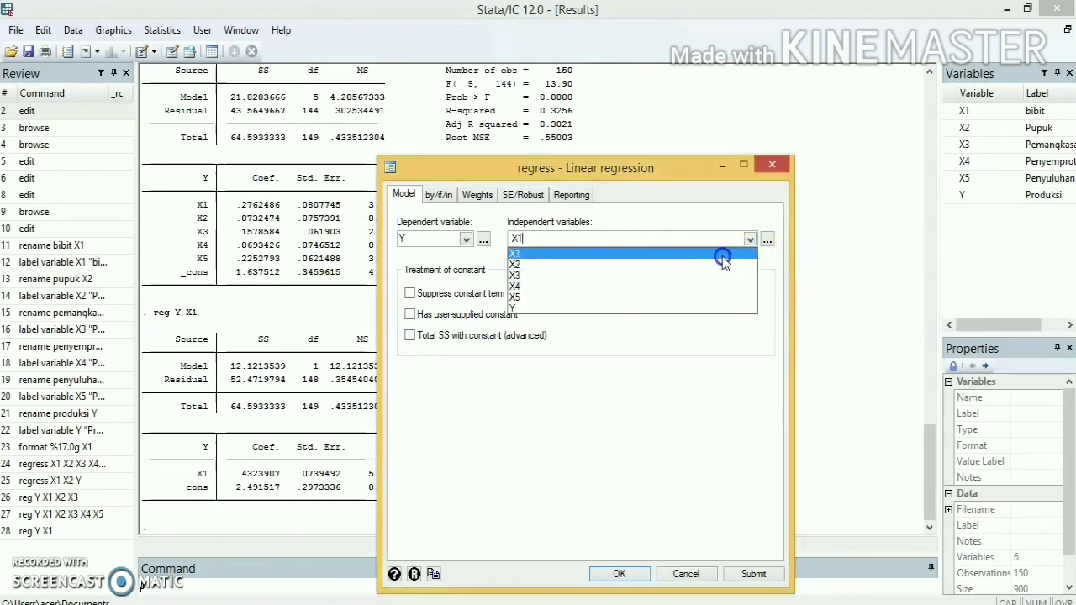
left_click(722, 265)
left_click(721, 275)
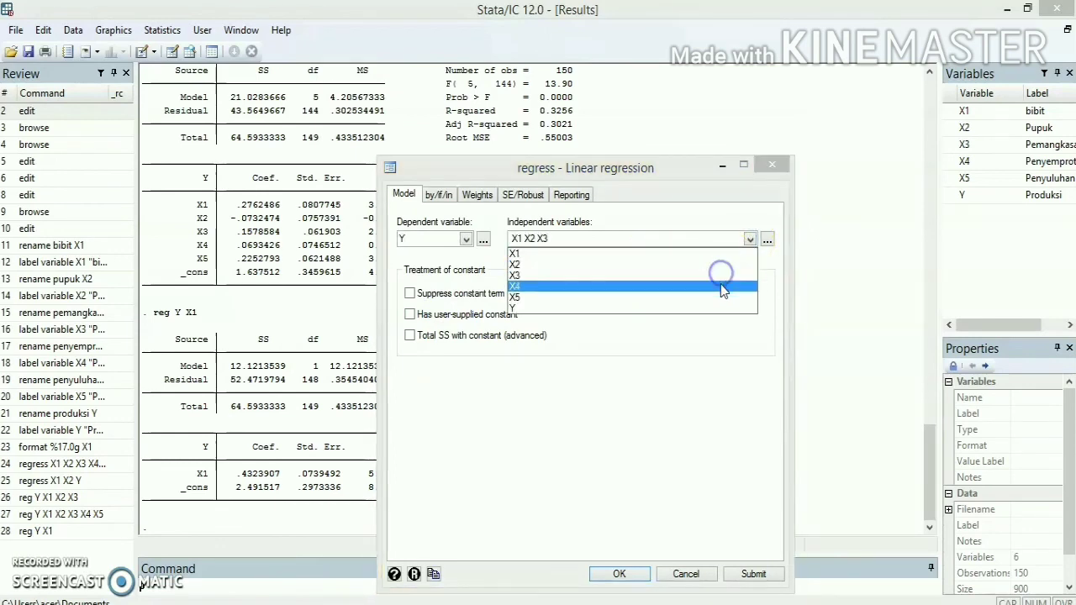
left_click(722, 286)
left_click(722, 297)
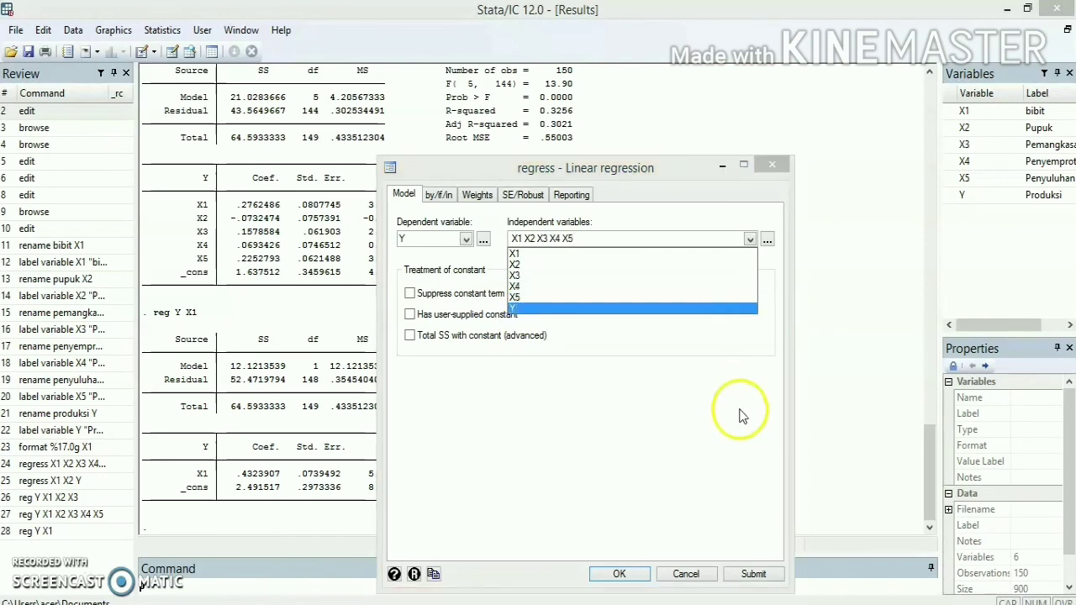
left_click(740, 413)
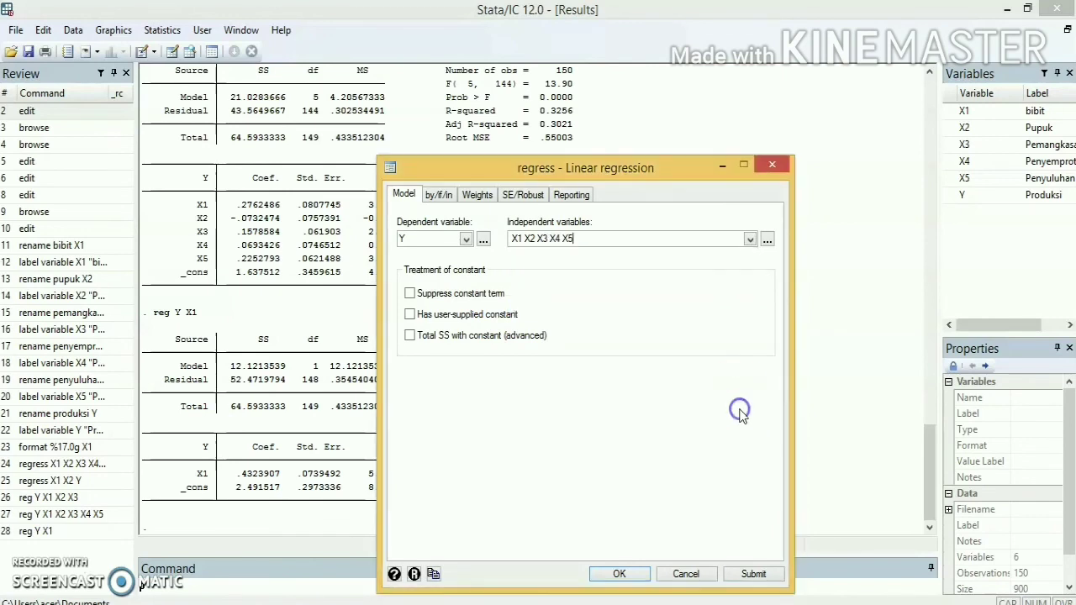
left_click(623, 575)
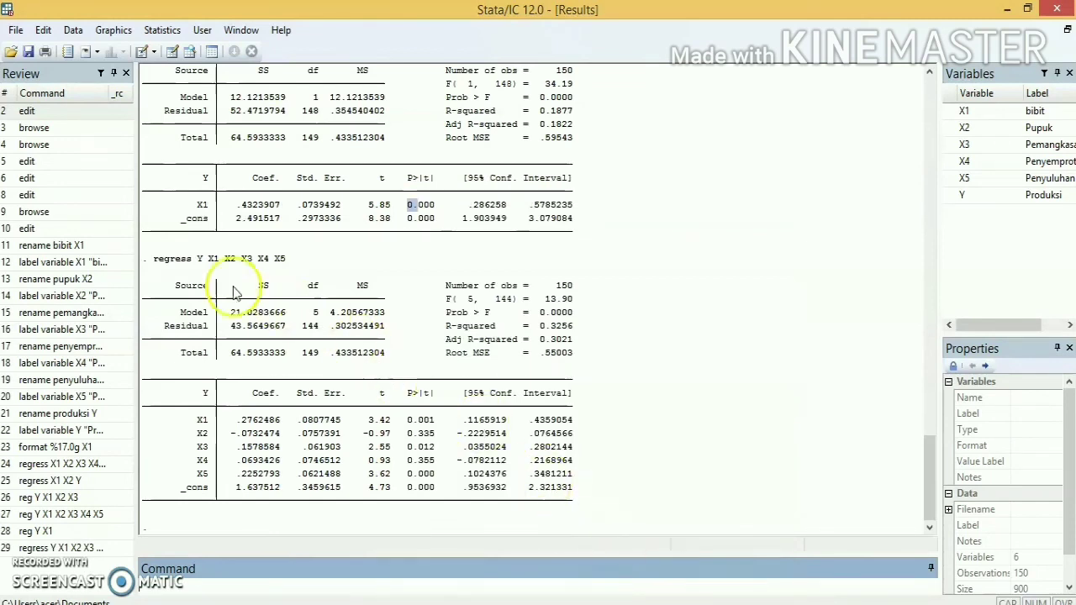
left_click_drag(175, 288, 561, 520)
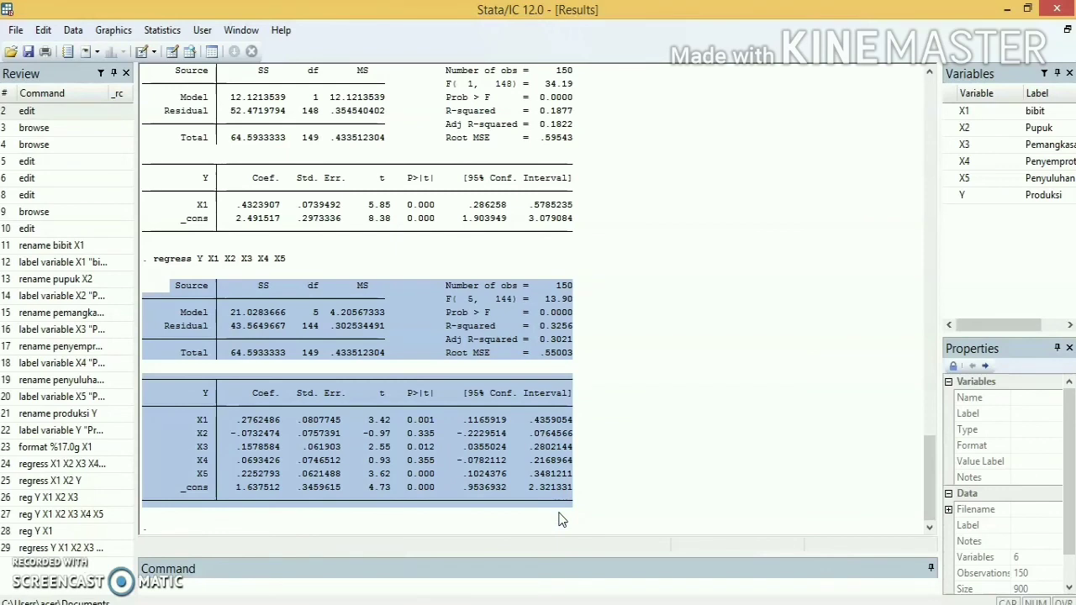